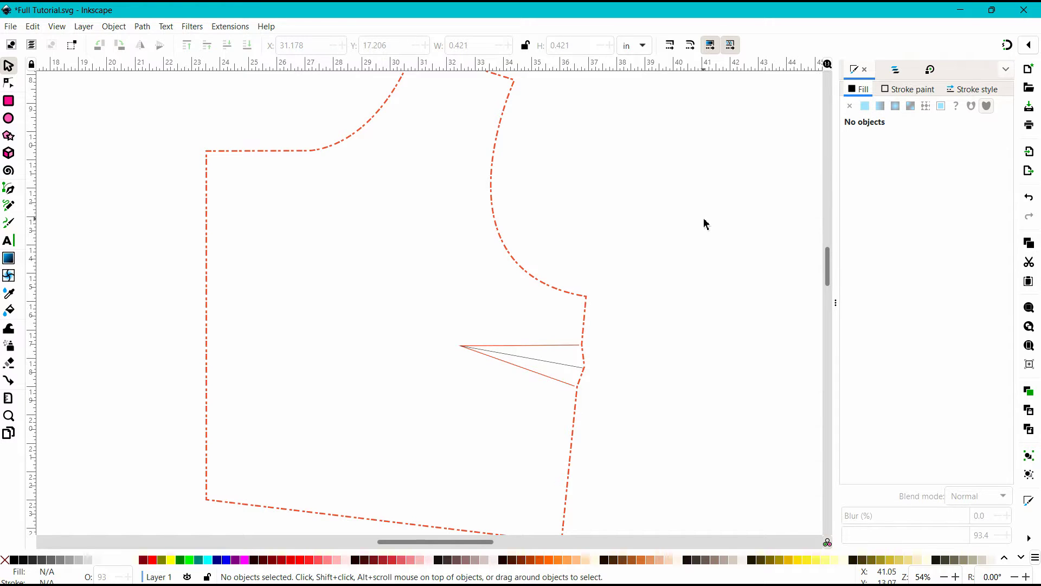
Give the bodice piece a flat green fill with RGBA value 42e33aff.
{"action": "left_click", "coordinate": [305, 156]}
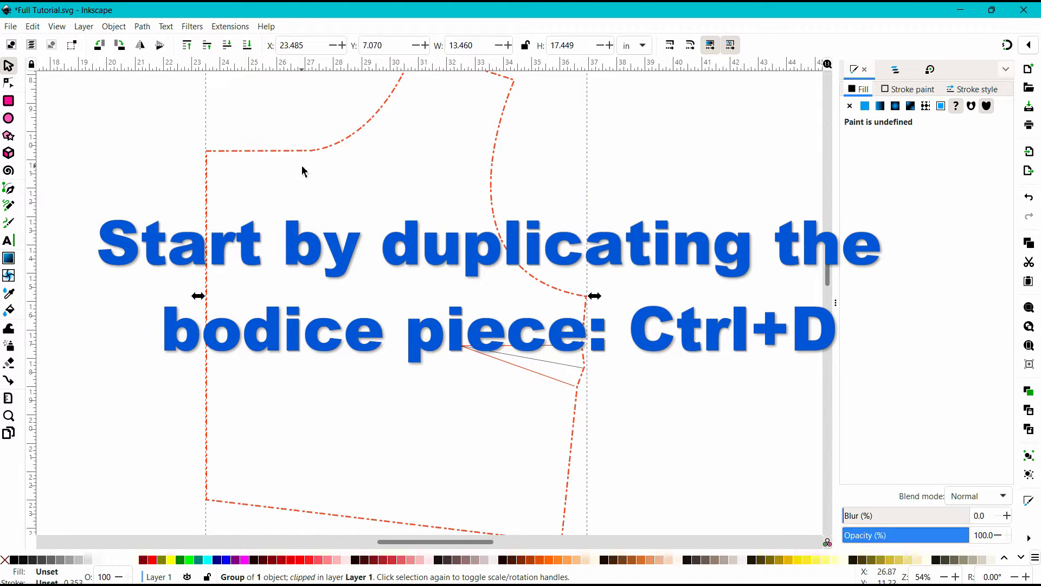
{"action": "left_click", "coordinate": [867, 107]}
{"action": "left_click_drag", "start_coordinate": [891, 157], "coordinate": [885, 157]}
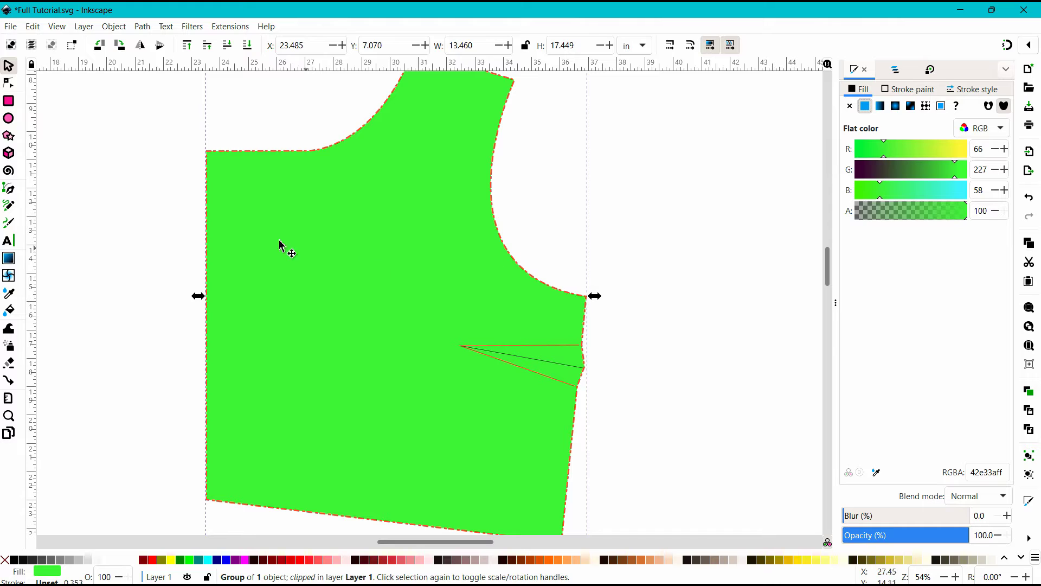
Draw a small ellipse about 0.57 by 0.42 in beside the dart tip as a bust point marker, filled yellow (e6e33aff).
{"action": "left_click", "coordinate": [9, 121]}
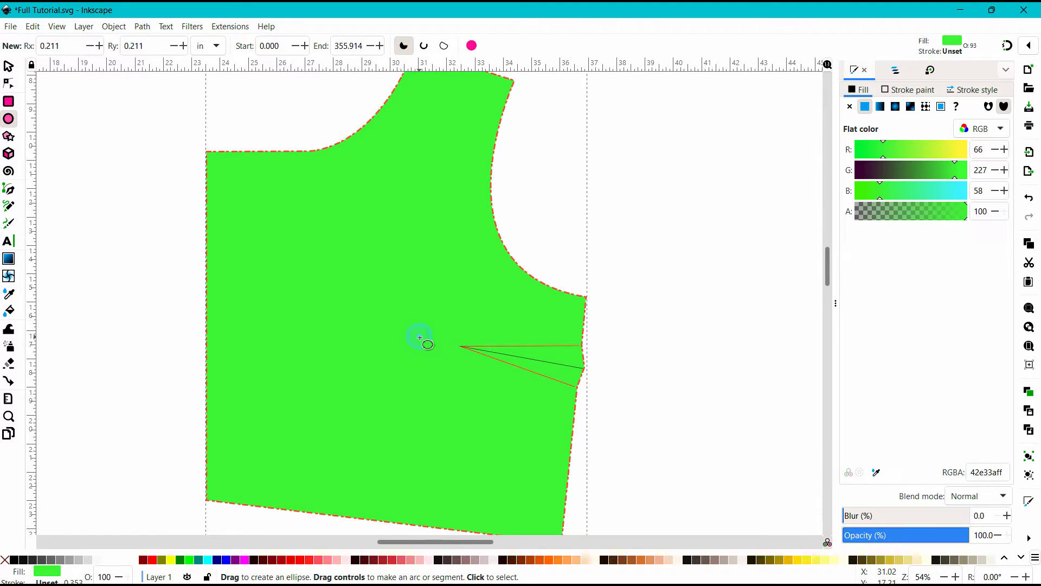
{"action": "left_click_drag", "start_coordinate": [421, 338], "coordinate": [441, 353]}
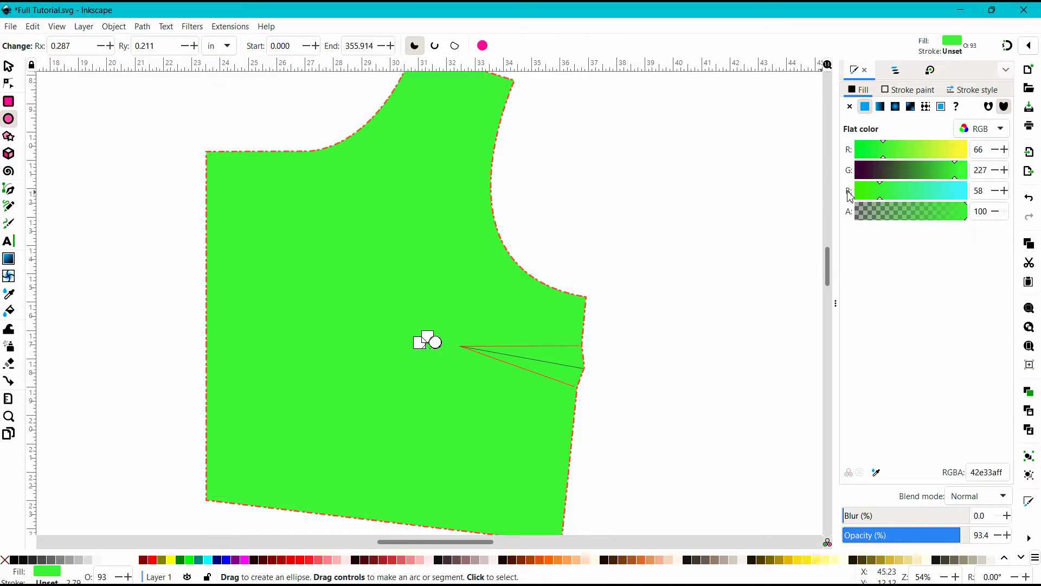
{"action": "left_click", "coordinate": [959, 157]}
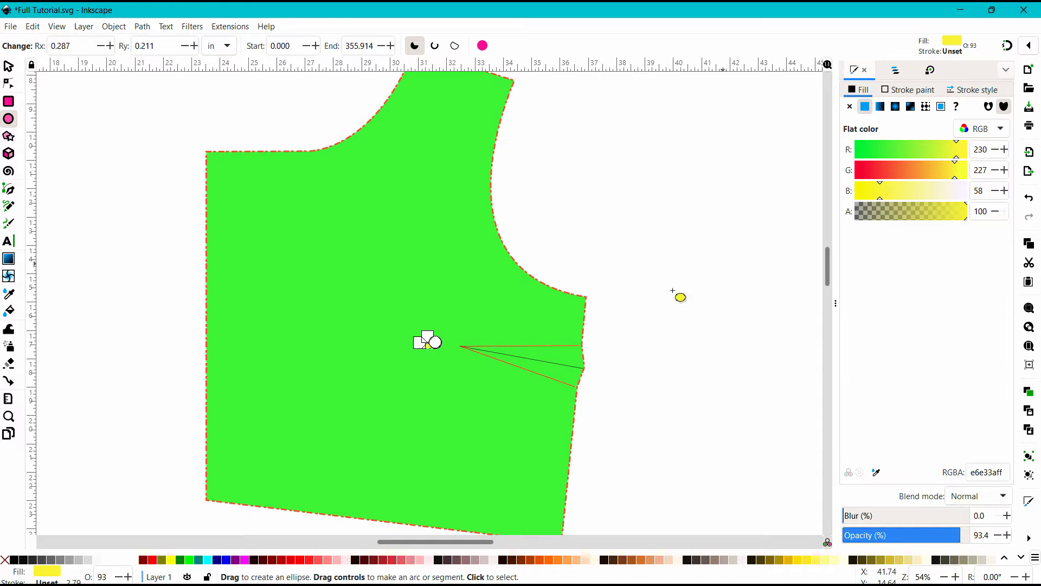
{"action": "left_click", "coordinate": [9, 67]}
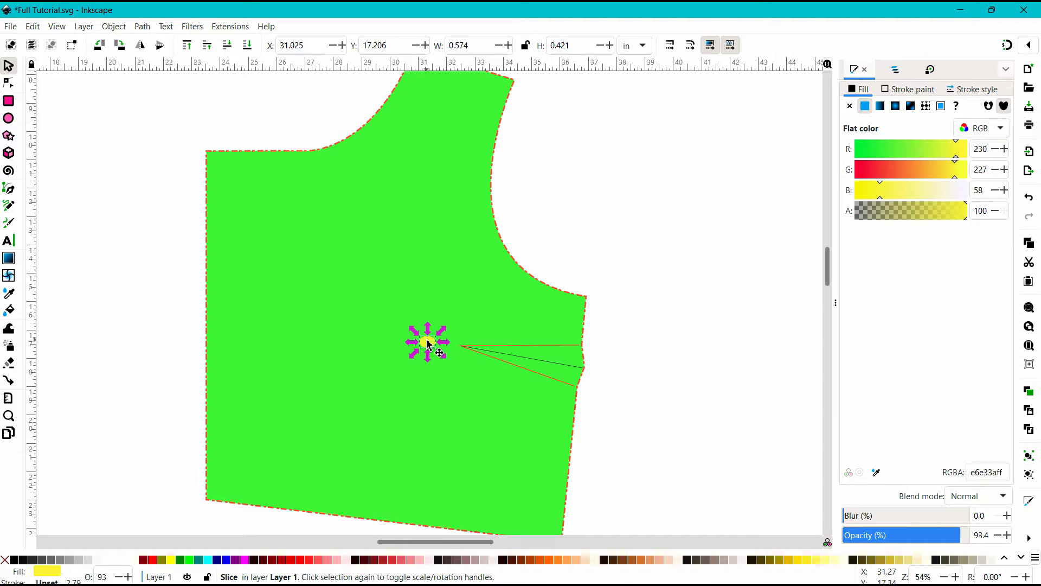
{"action": "left_click", "coordinate": [115, 200]}
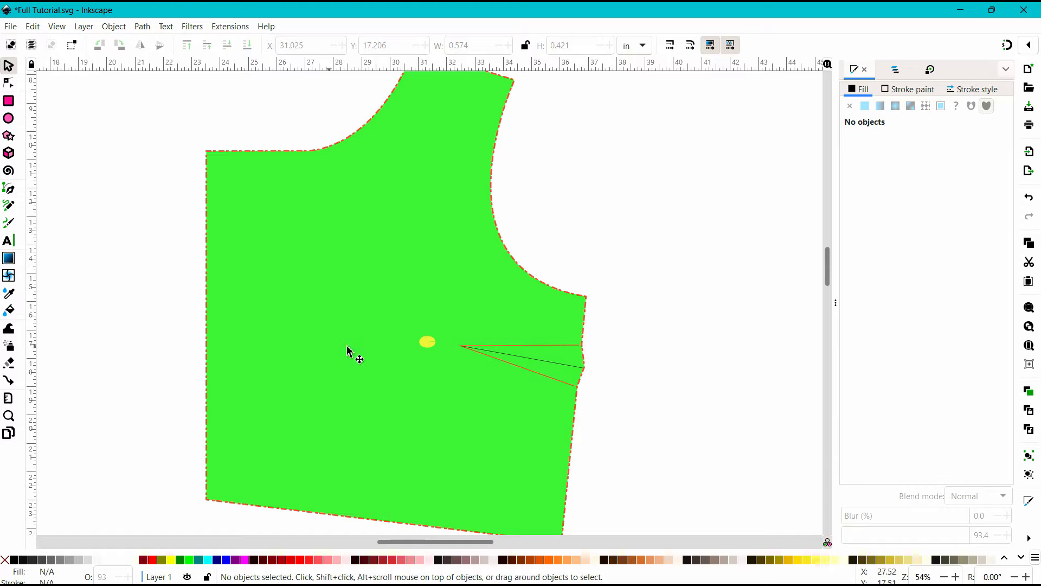
{"action": "left_click", "coordinate": [432, 344]}
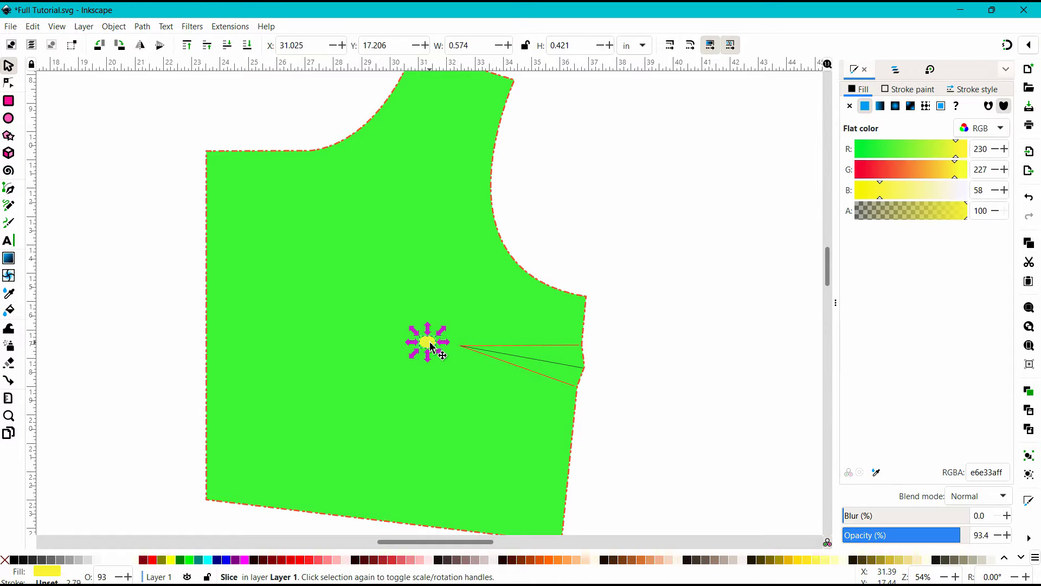
Draw a two-segment line from outside the upper armhole through the center of the yellow bust point marker to just below the hem.
{"action": "left_click", "coordinate": [9, 190]}
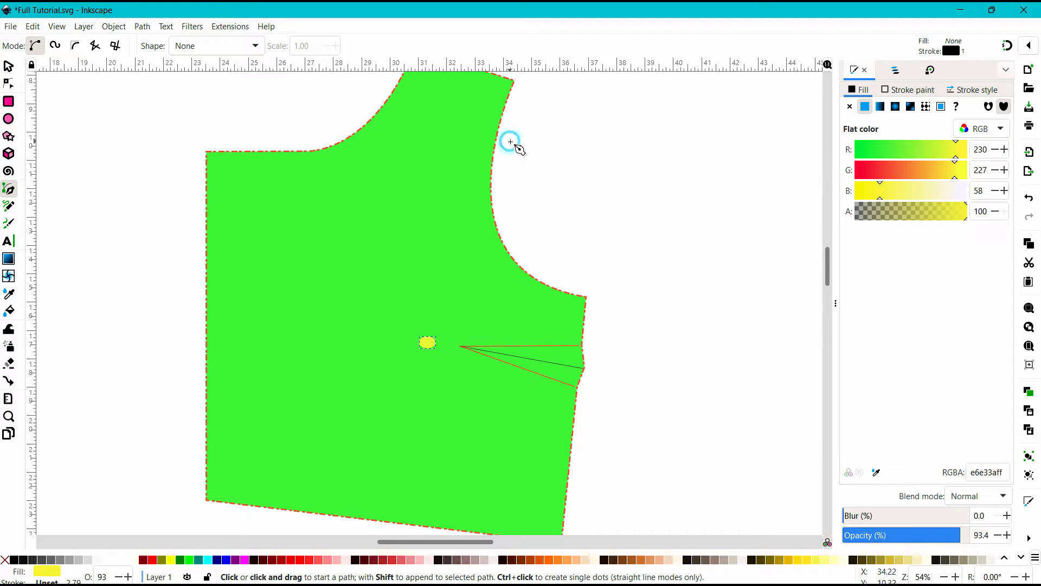
{"action": "left_click", "coordinate": [510, 142]}
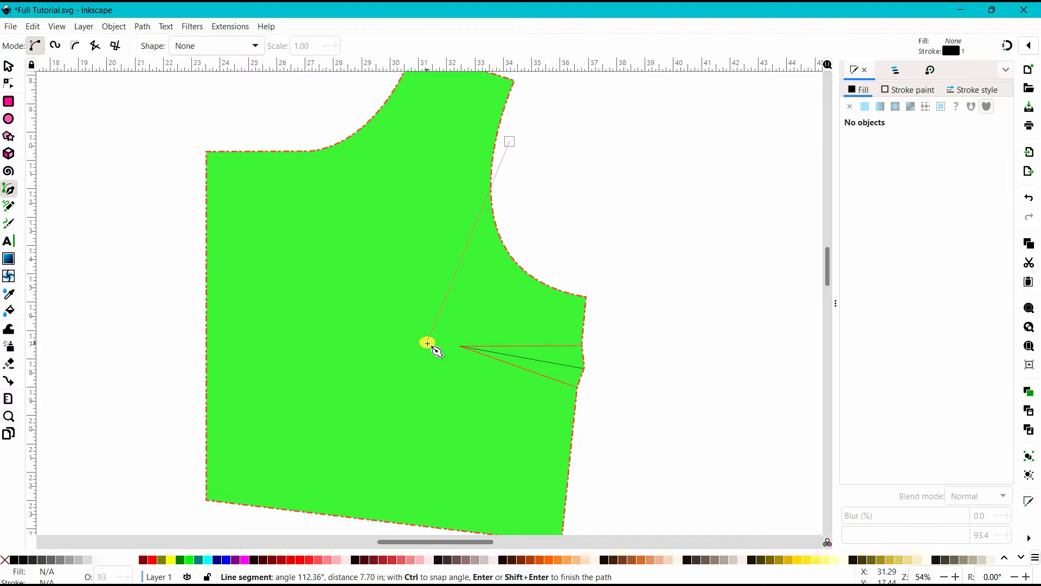
{"action": "left_click", "coordinate": [428, 344]}
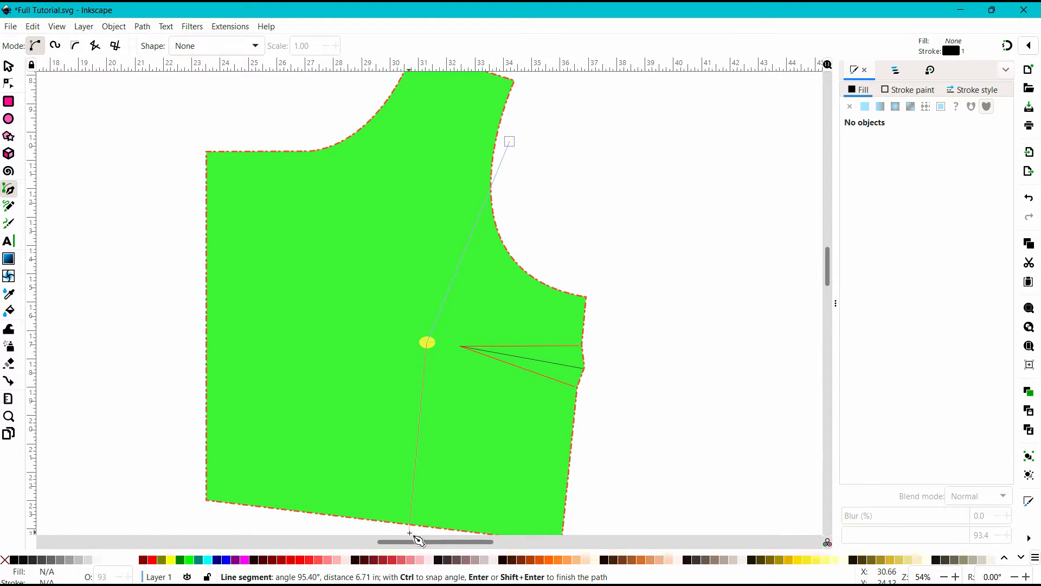
{"action": "left_click", "coordinate": [409, 535]}
{"action": "right_click", "coordinate": [407, 535]}
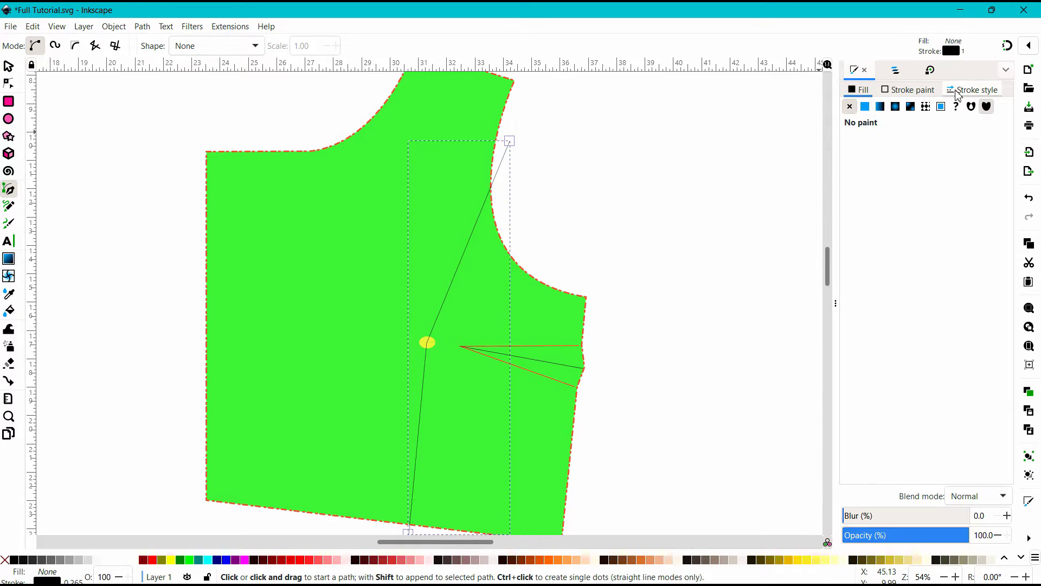
Set the stroke width of the new two-segment line to 1.120 pt and deselect it.
{"action": "left_click", "coordinate": [959, 92]}
{"action": "left_click", "coordinate": [957, 111]}
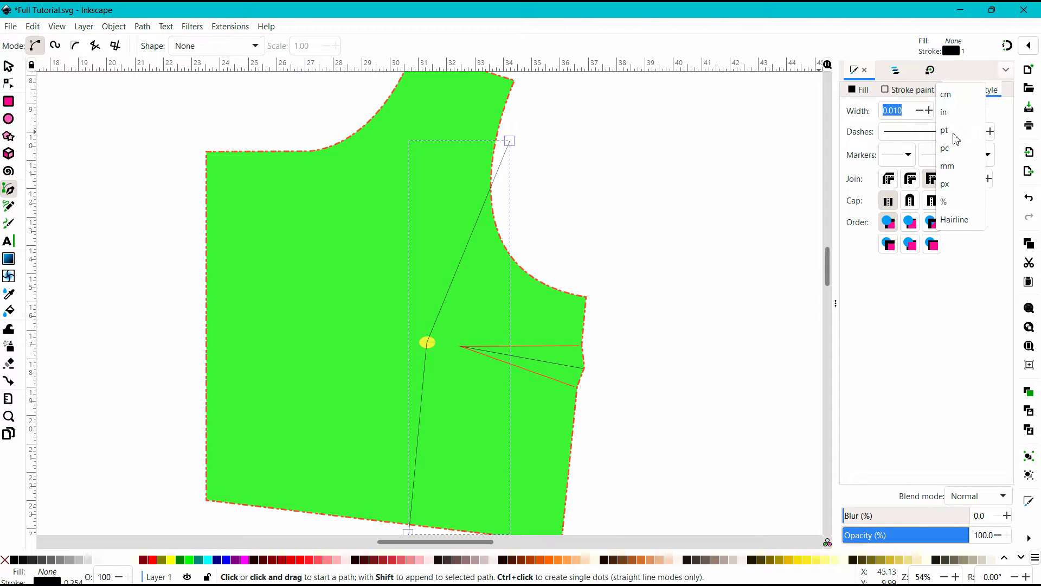
{"action": "left_click", "coordinate": [948, 130]}
{"action": "left_click", "coordinate": [931, 111]}
{"action": "left_click", "coordinate": [930, 111]}
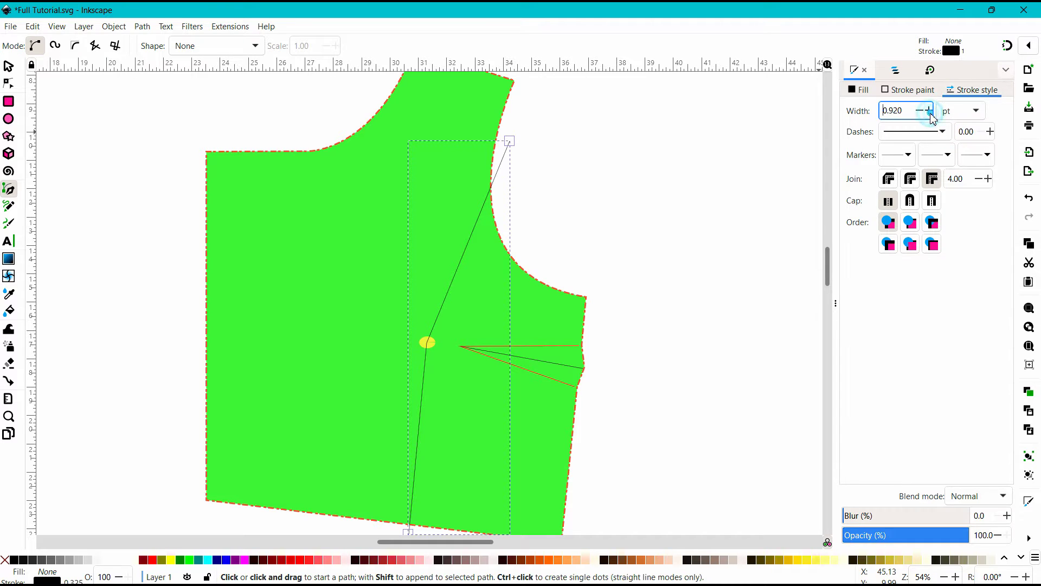
{"action": "left_click", "coordinate": [930, 112]}
{"action": "left_click", "coordinate": [930, 111]}
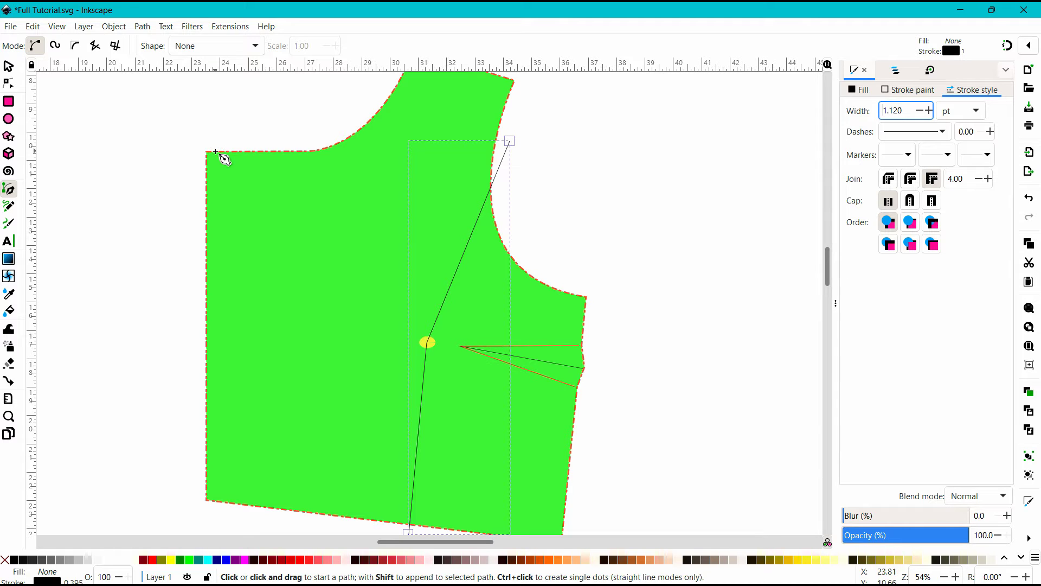
{"action": "left_click", "coordinate": [216, 152]}
{"action": "key", "text": "Escape"}
{"action": "key", "text": "s"}
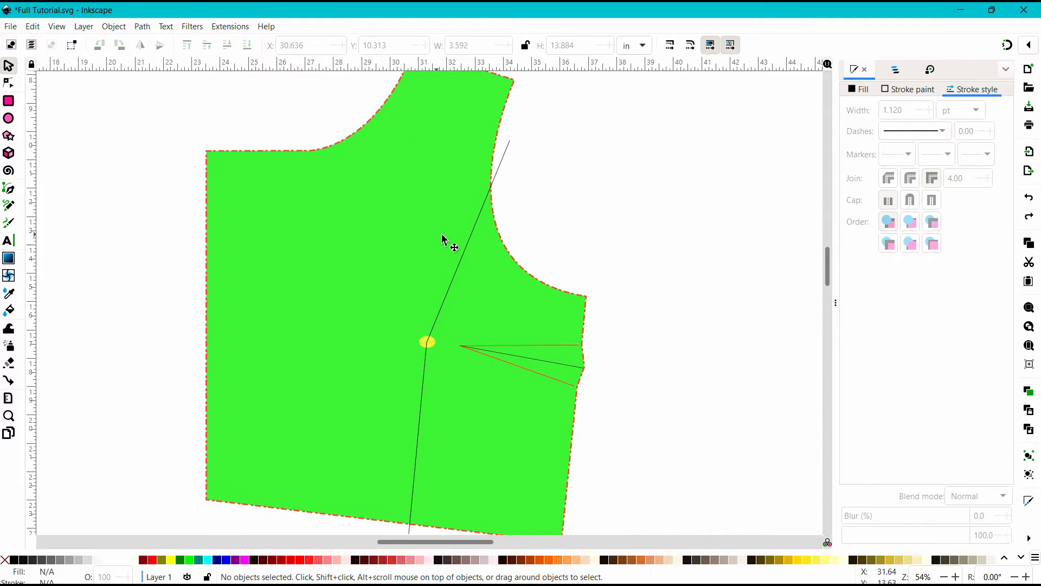
Try to split the grouped bodice piece along the two-segment line with the Division operation.
{"action": "left_click", "coordinate": [466, 258]}
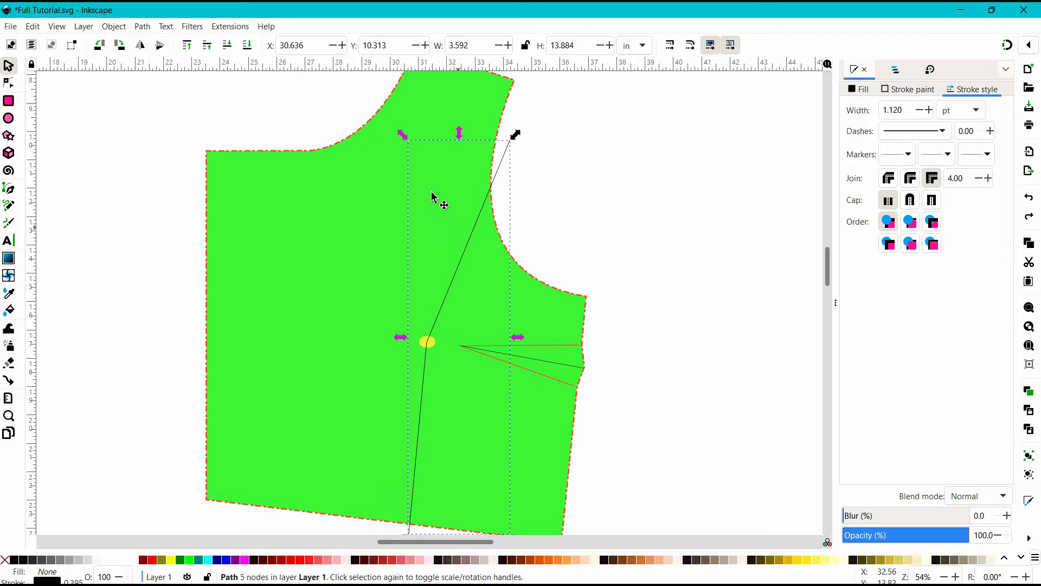
{"action": "left_click", "coordinate": [307, 153], "text": "shift"}
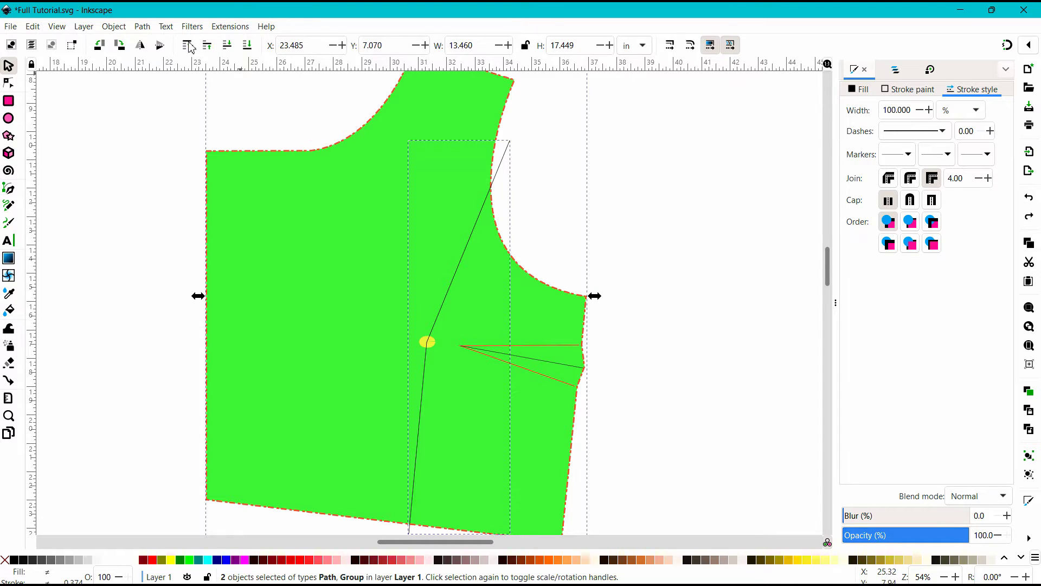
{"action": "left_click", "coordinate": [144, 28]}
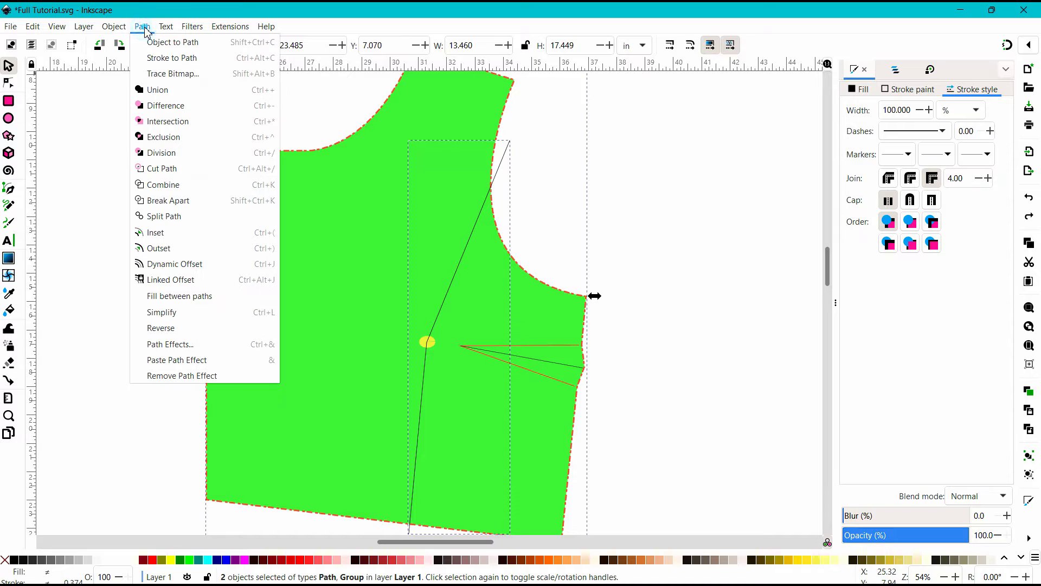
{"action": "left_click", "coordinate": [161, 154]}
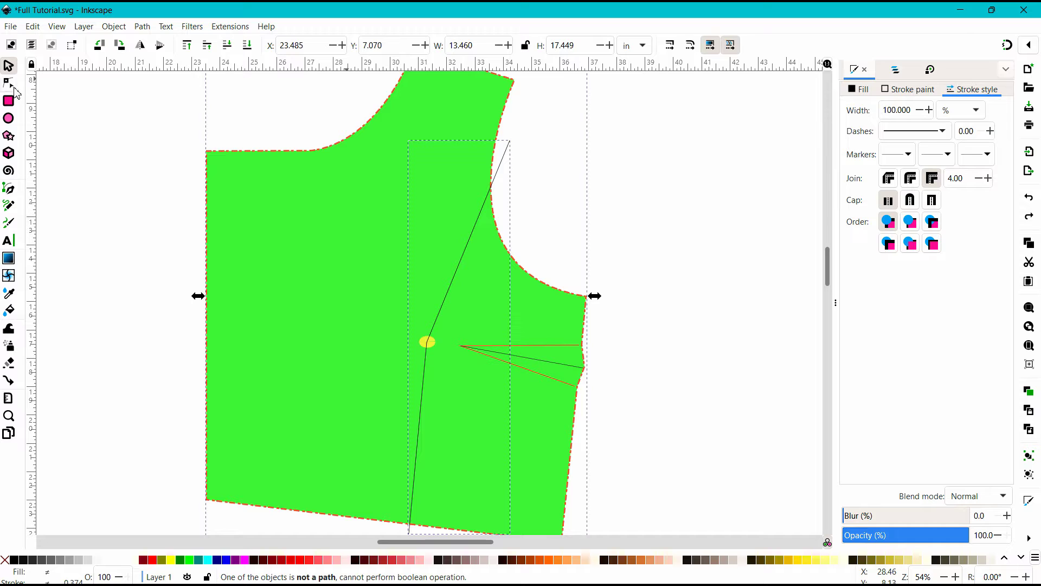
Select the bodice outline path inside its group together with the two-segment line and split the outline with Division.
{"action": "left_click", "coordinate": [9, 83]}
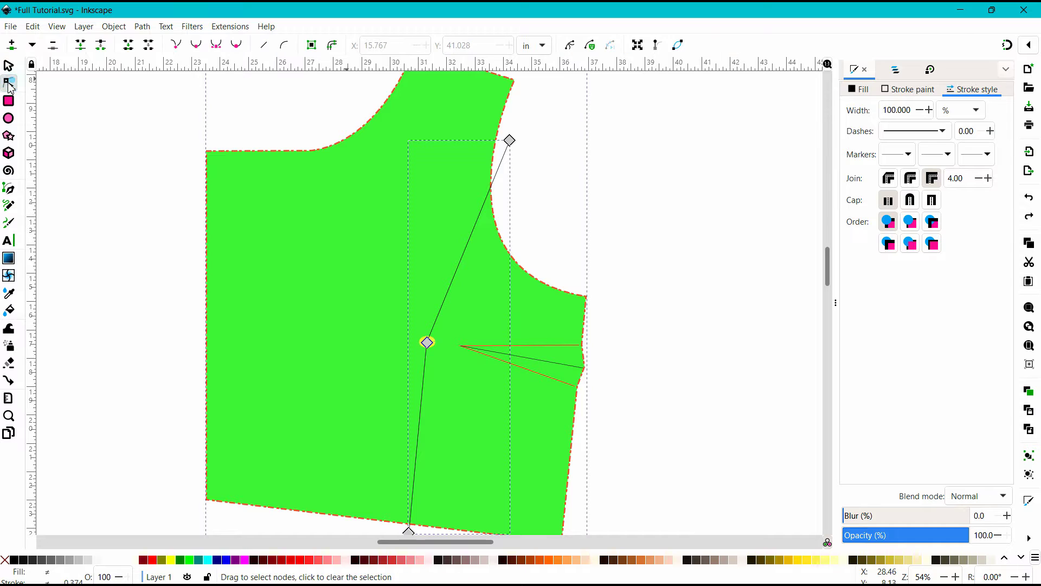
{"action": "left_click", "coordinate": [349, 139]}
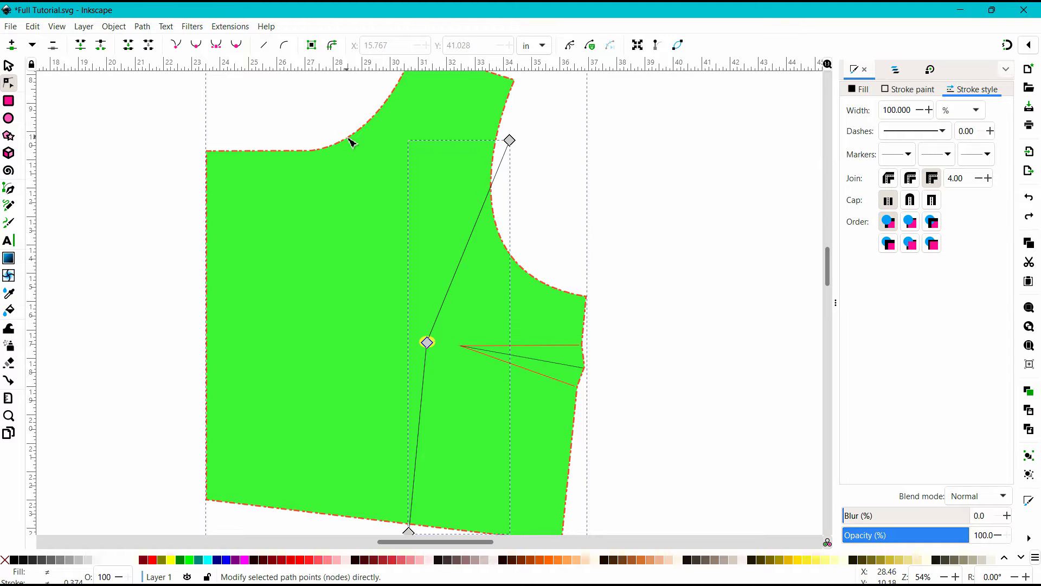
{"action": "left_click", "coordinate": [428, 345]}
{"action": "key", "text": "minus"}
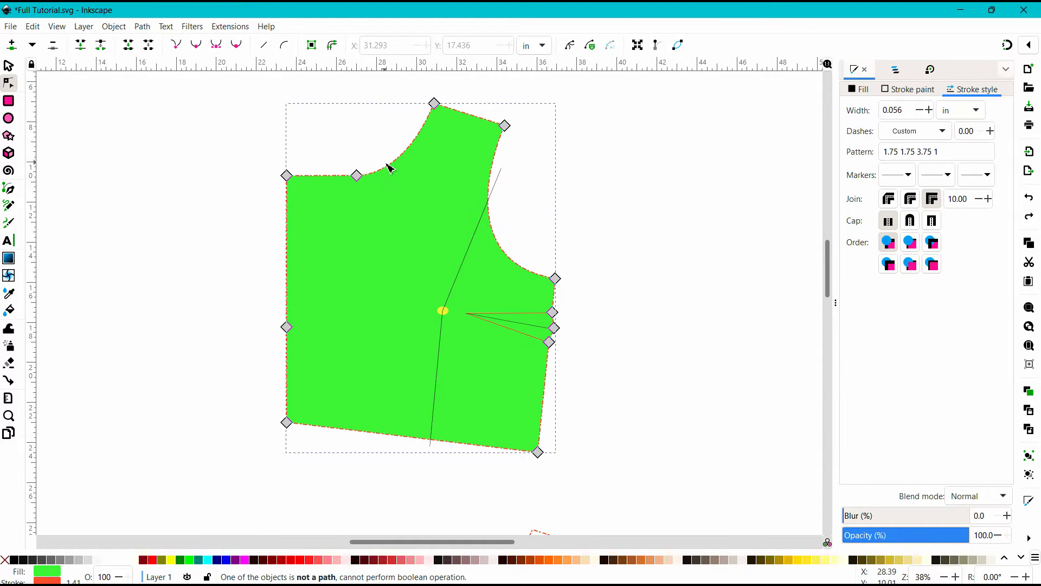
{"action": "left_click", "coordinate": [452, 290], "text": "shift"}
{"action": "left_click", "coordinate": [151, 28]}
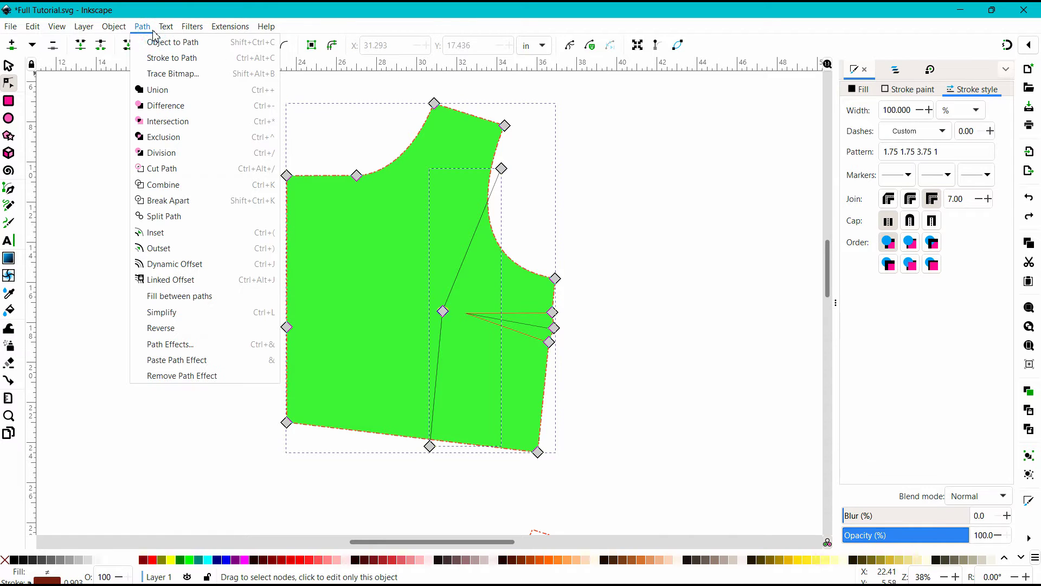
{"action": "left_click", "coordinate": [166, 155]}
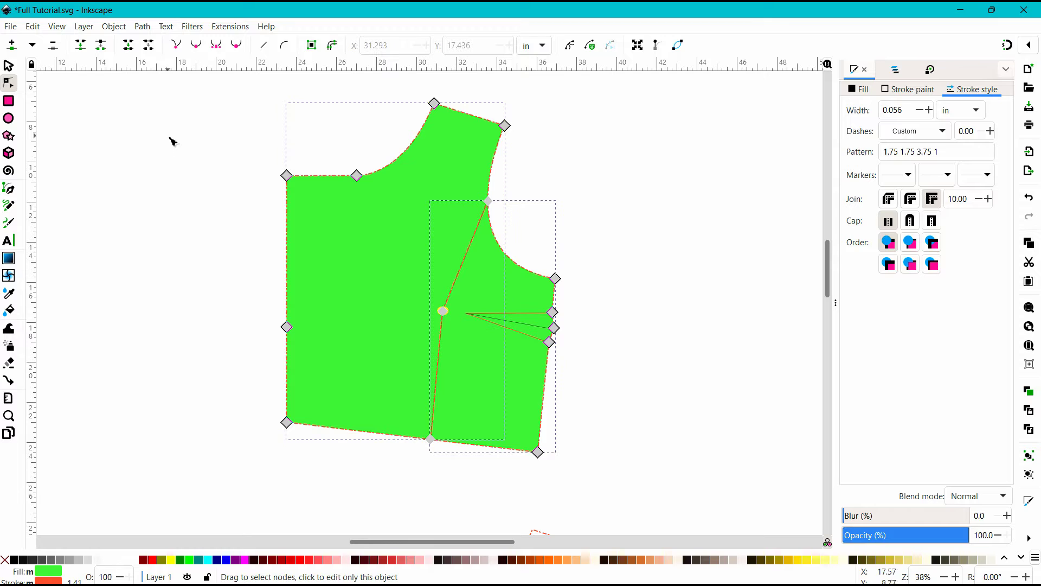
Select the side panel containing the dart and move its rotation center onto the point where the cut line meets the armhole.
{"action": "left_click", "coordinate": [8, 69]}
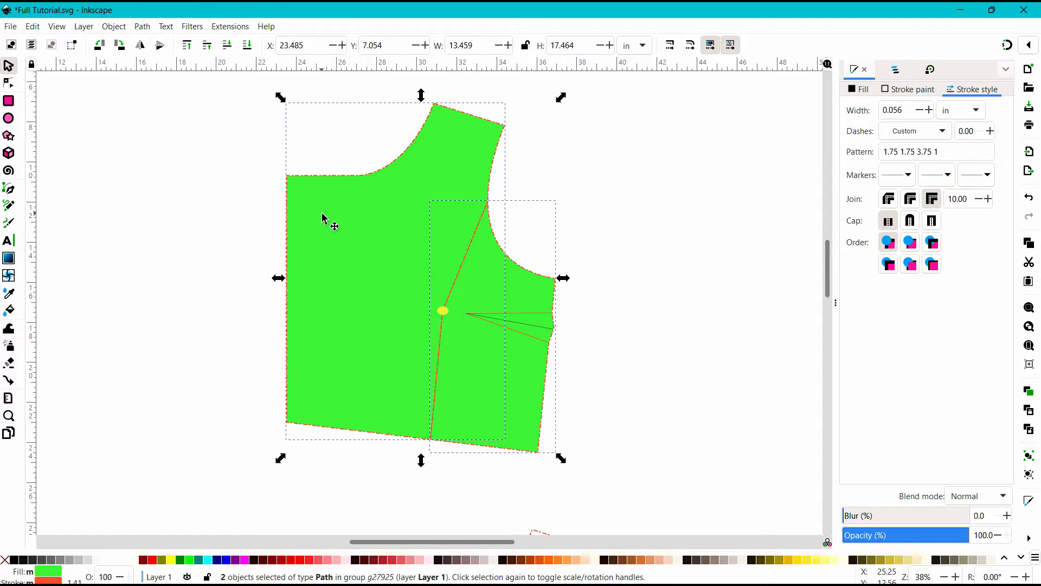
{"action": "left_click", "coordinate": [560, 295]}
{"action": "double_click", "coordinate": [553, 290]}
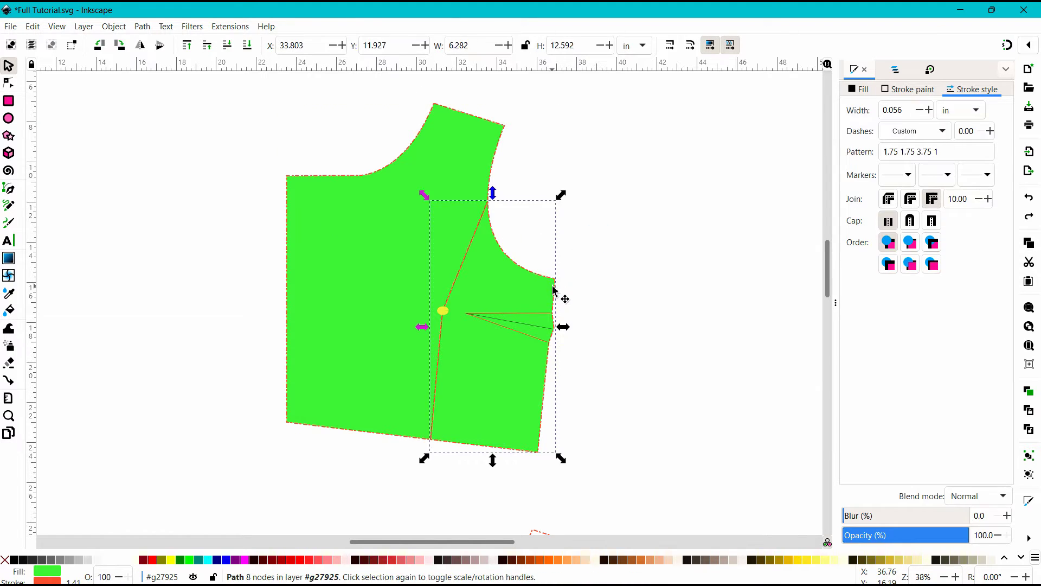
{"action": "left_click", "coordinate": [553, 290]}
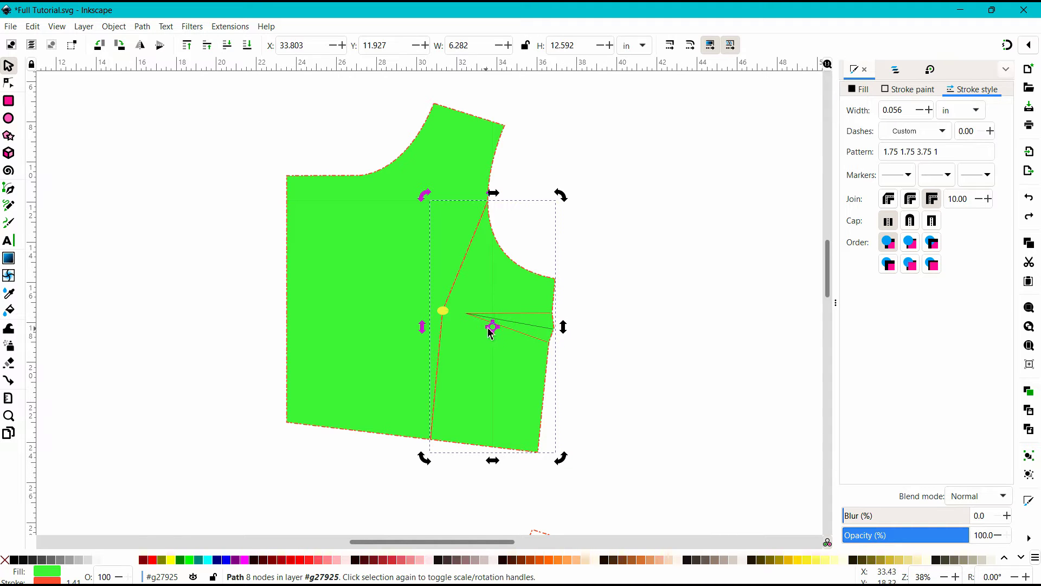
{"action": "left_click_drag", "start_coordinate": [493, 327], "coordinate": [492, 206]}
{"action": "scroll", "coordinate": [497, 213], "scroll_direction": "up", "scroll_amount": 5}
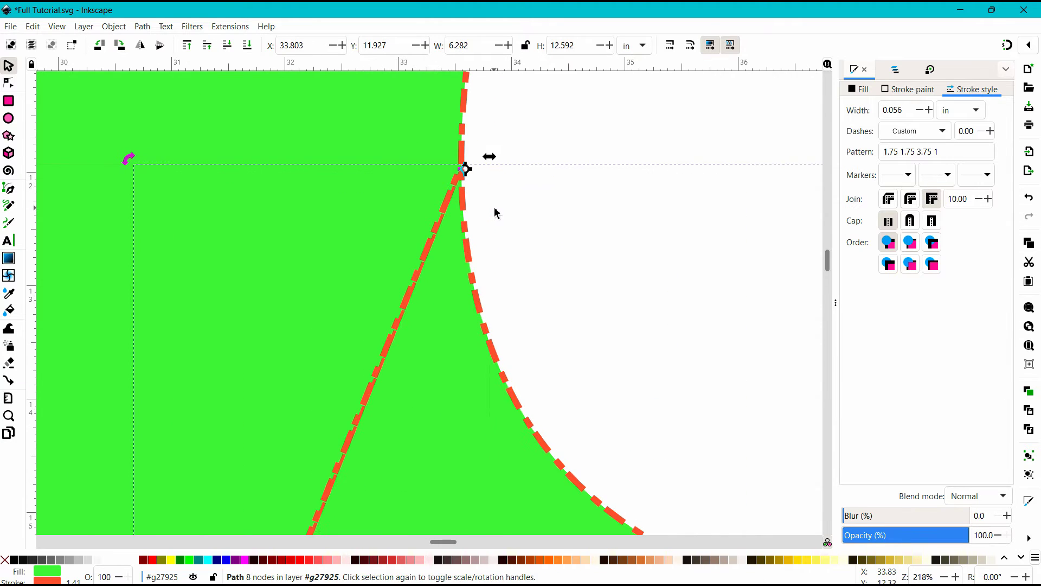
{"action": "scroll", "coordinate": [495, 212], "scroll_direction": "up", "scroll_amount": 1}
{"action": "left_click_drag", "start_coordinate": [456, 154], "coordinate": [455, 156]}
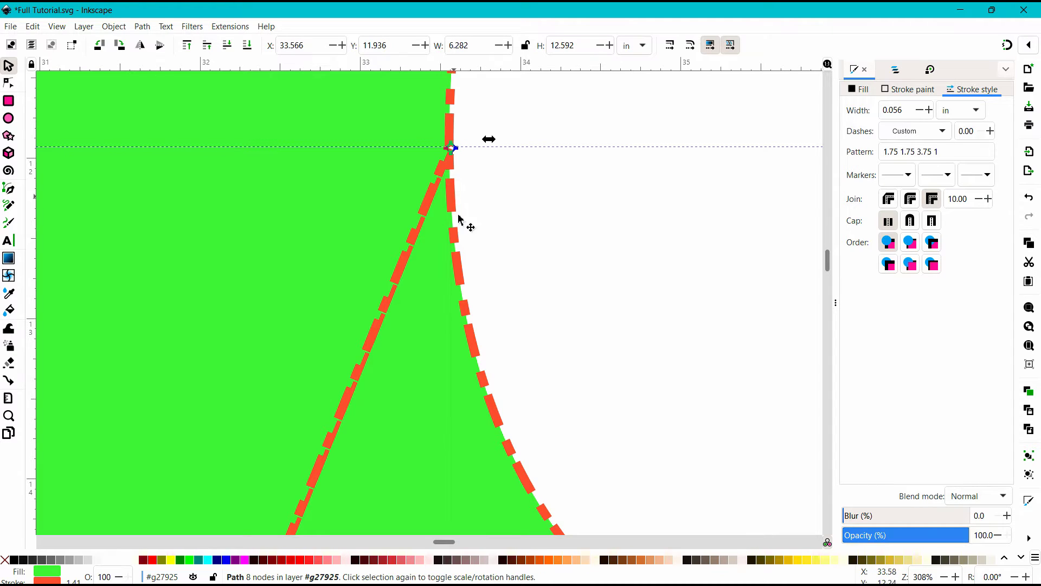
{"action": "scroll", "coordinate": [464, 232], "scroll_direction": "down", "scroll_amount": 5}
{"action": "scroll", "coordinate": [465, 231], "scroll_direction": "down", "scroll_amount": 1}
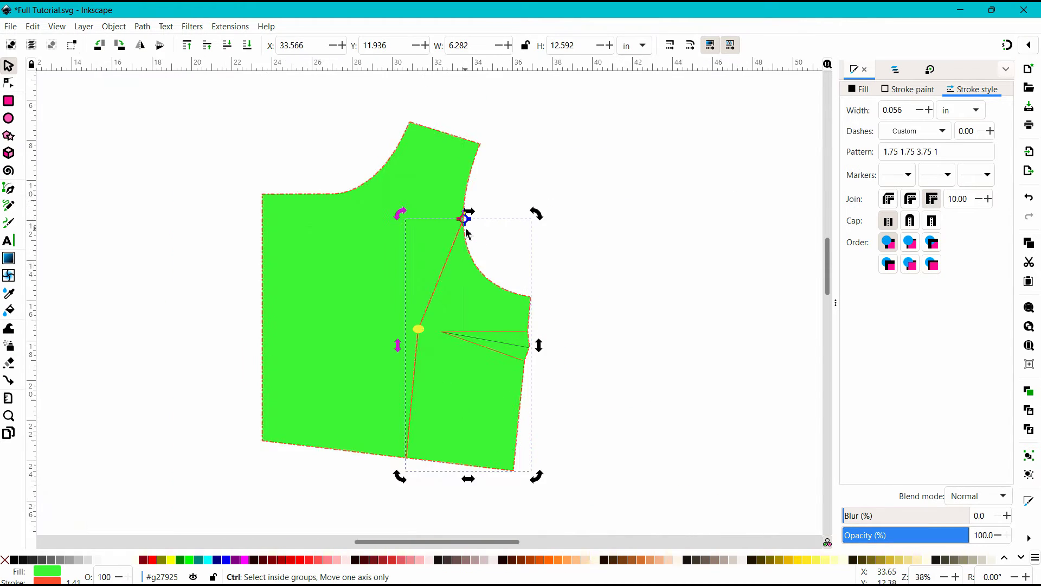
Place one vertical guide through the center of the bust point marker and another about 1 in from it toward the dart.
{"action": "scroll", "coordinate": [515, 353], "scroll_direction": "up", "scroll_amount": 1}
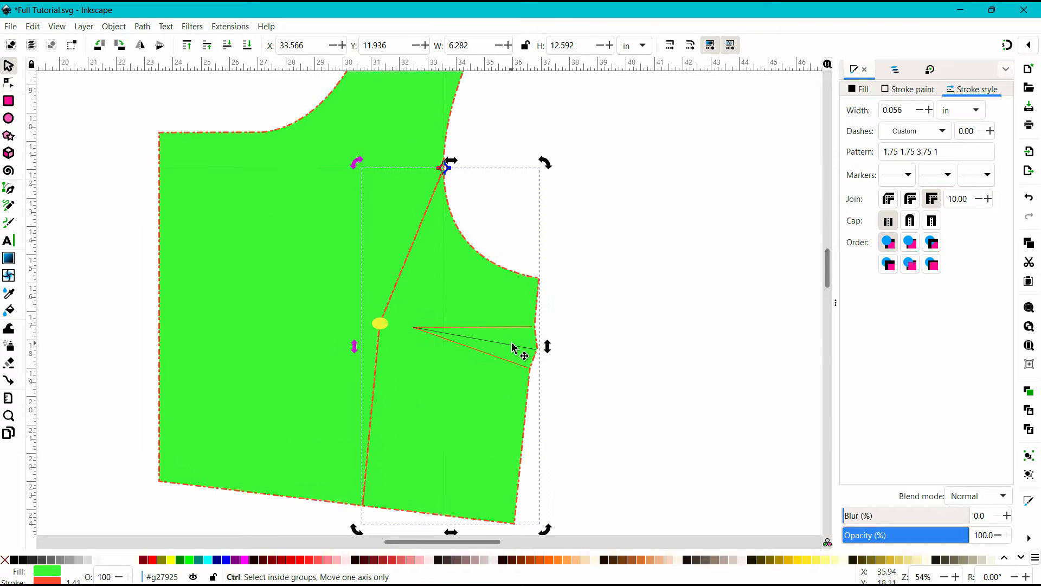
{"action": "left_click_drag", "start_coordinate": [32, 223], "coordinate": [381, 261]}
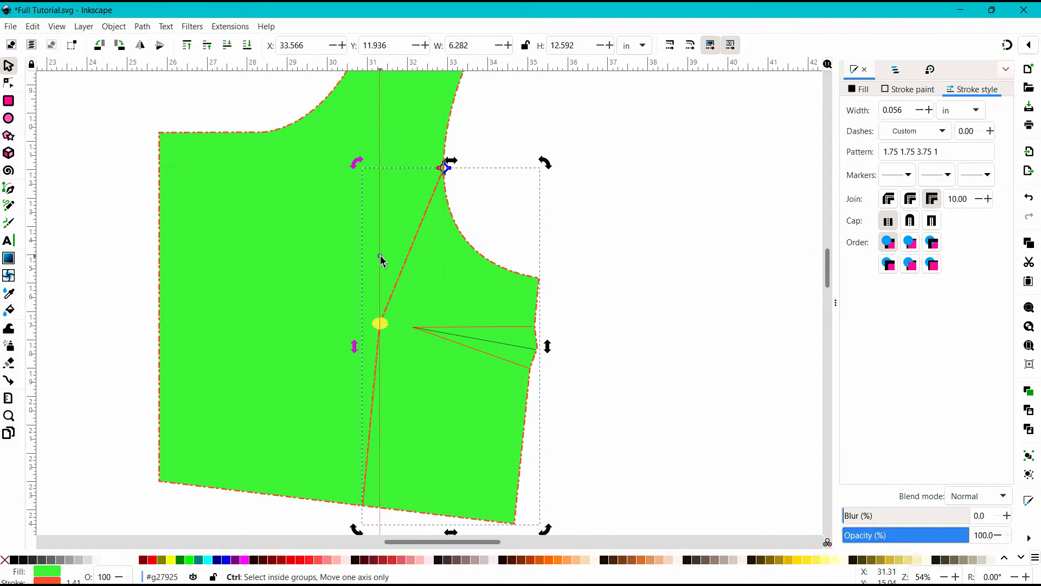
{"action": "scroll", "coordinate": [381, 261], "scroll_direction": "up", "scroll_amount": 1}
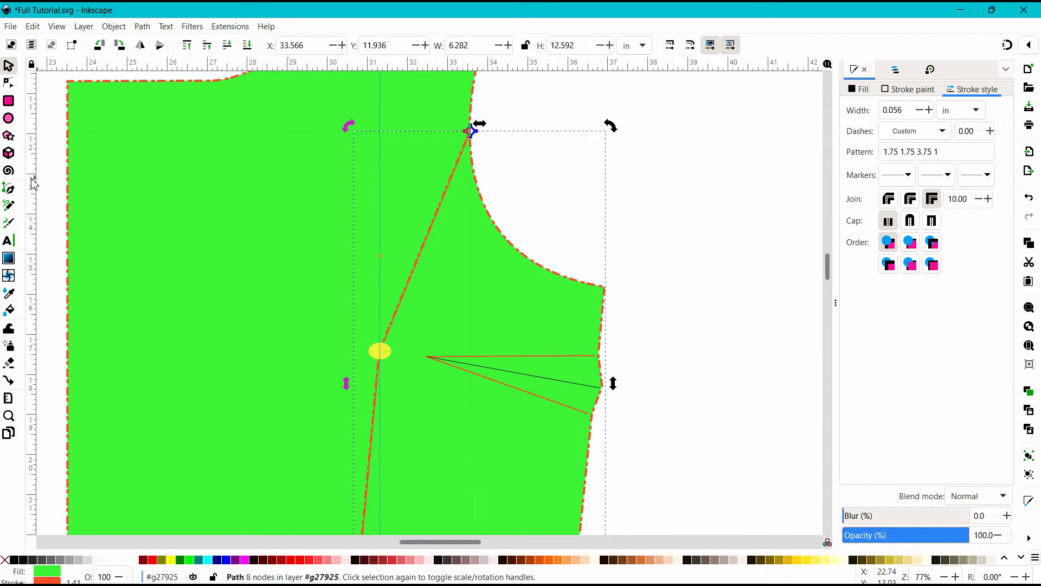
{"action": "left_click_drag", "start_coordinate": [32, 178], "coordinate": [418, 164]}
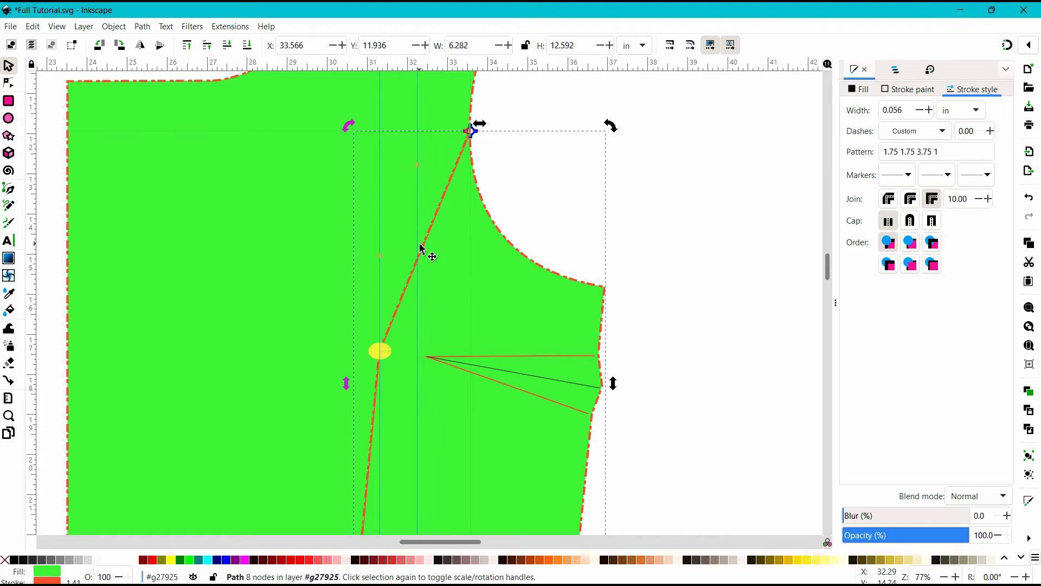
{"action": "scroll", "coordinate": [423, 251], "scroll_direction": "down", "scroll_amount": 3, "text": "ctrl"}
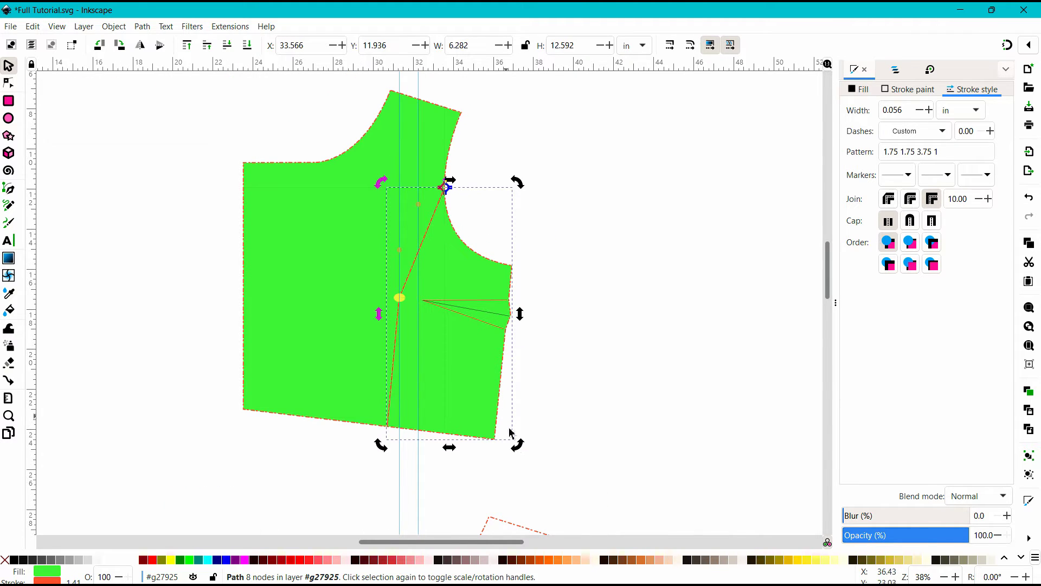
{"action": "left_click_drag", "start_coordinate": [519, 449], "coordinate": [560, 436]}
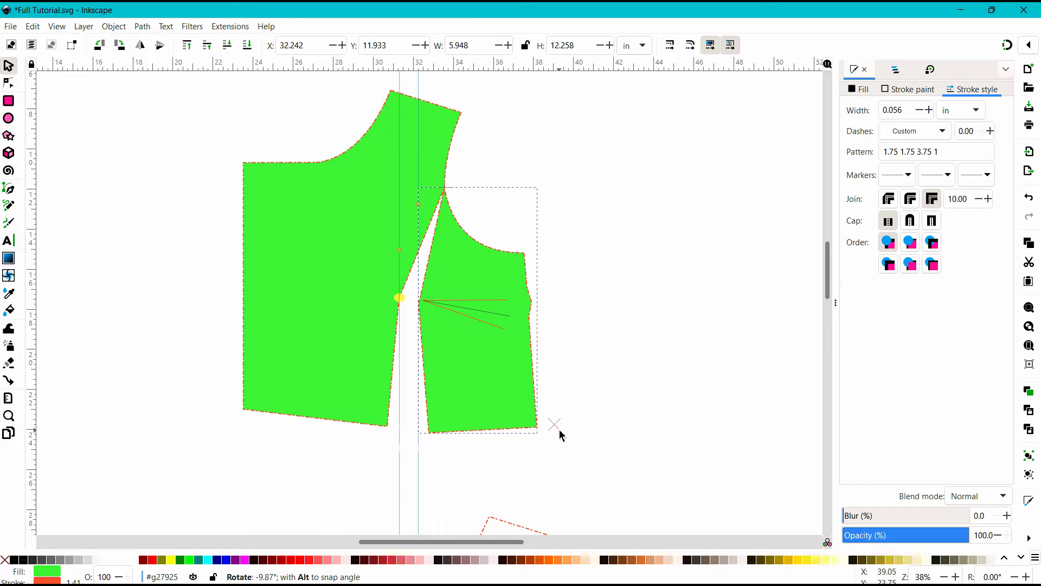
{"action": "left_click_drag", "start_coordinate": [561, 435], "coordinate": [559, 434]}
{"action": "key", "text": "ctrl+z"}
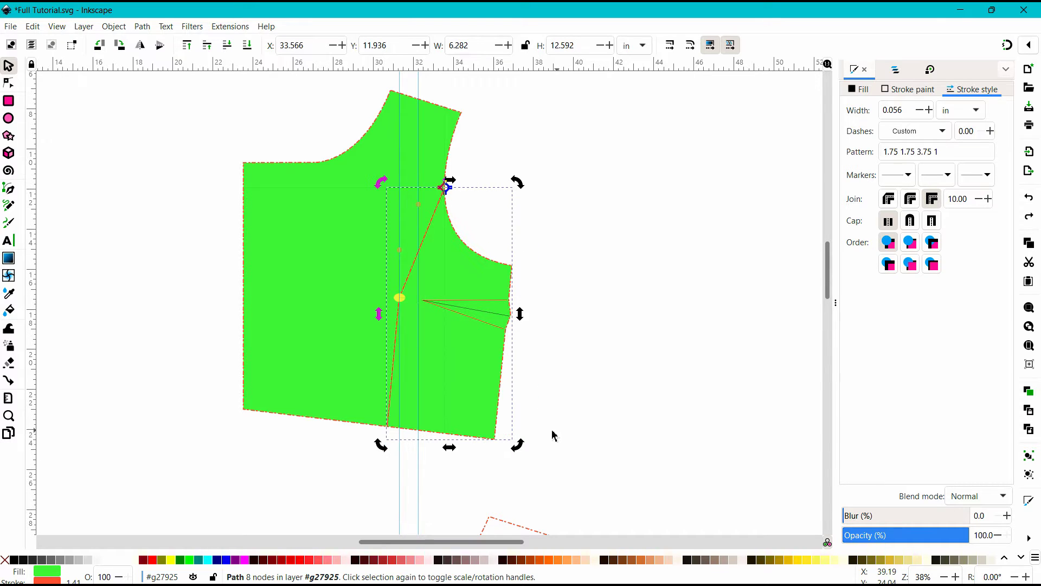
Add the dart to the side panel selection and rotate both about the armhole cut point until the panel's bust corner meets the second guide.
{"action": "left_click", "coordinate": [483, 311], "text": "shift"}
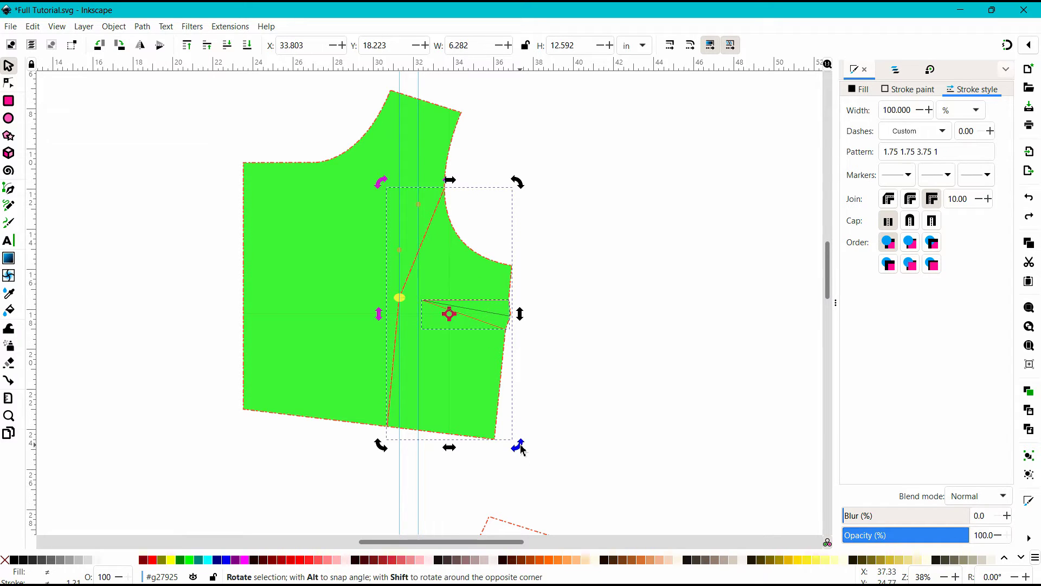
{"action": "left_click_drag", "start_coordinate": [519, 448], "coordinate": [531, 443]}
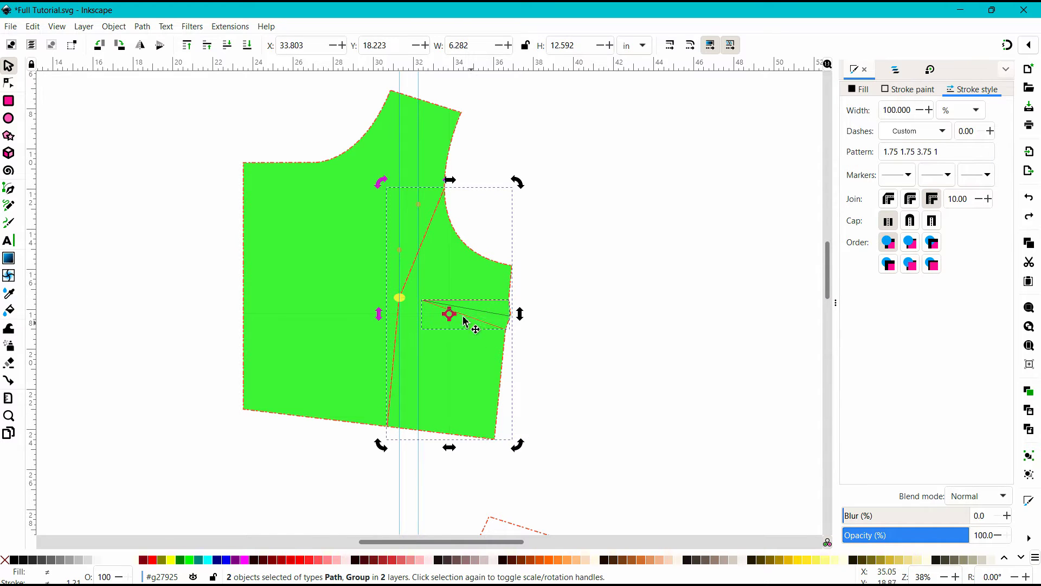
{"action": "left_click_drag", "start_coordinate": [450, 313], "coordinate": [445, 189]}
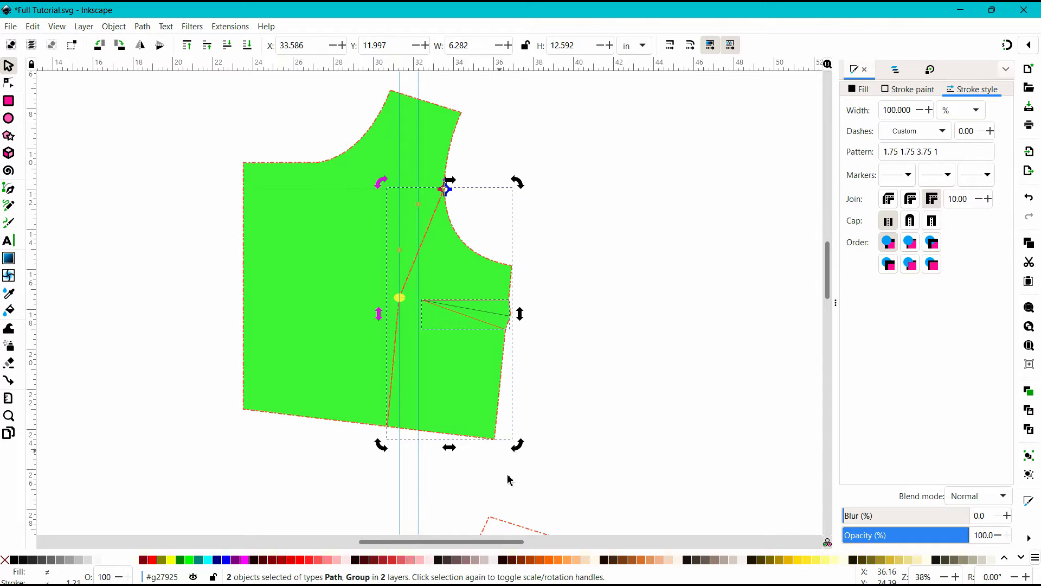
{"action": "left_click_drag", "start_coordinate": [518, 444], "coordinate": [559, 430]}
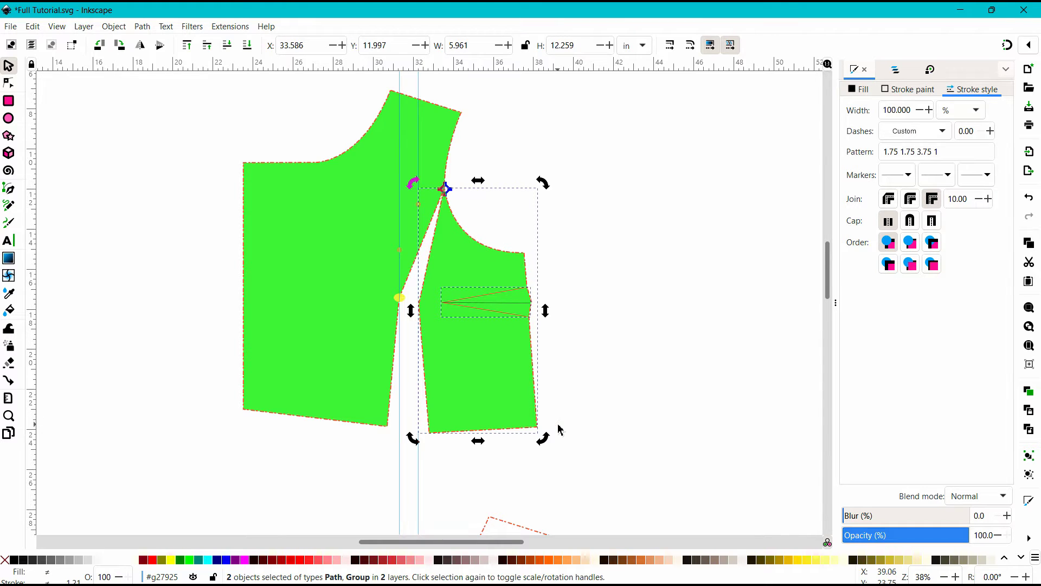
{"action": "left_click", "coordinate": [592, 272]}
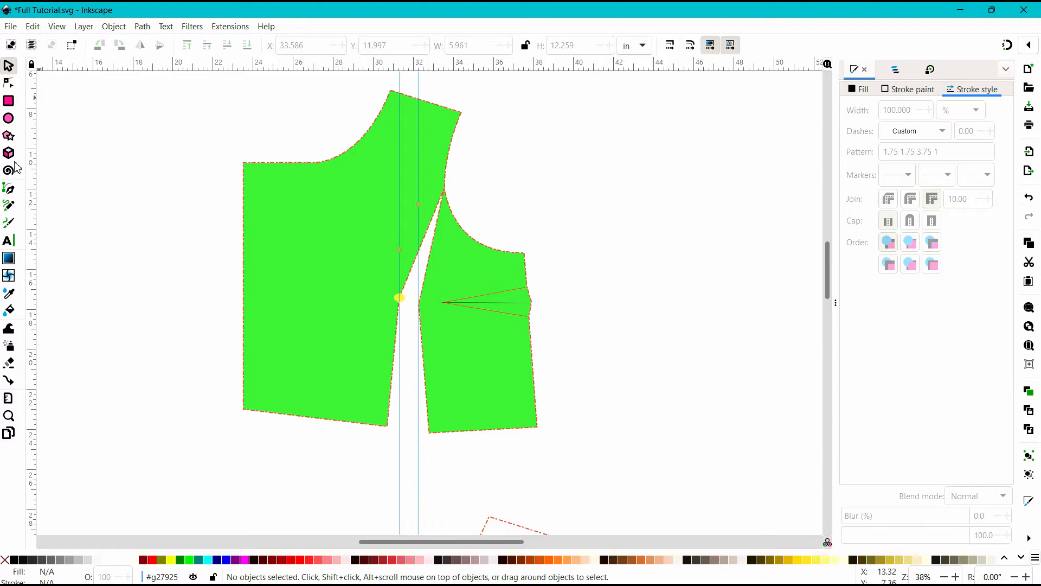
Draw a horizontal line about 6.6 in long through the dart's center across the side panel and split the panel along it with Division.
{"action": "left_click", "coordinate": [9, 188]}
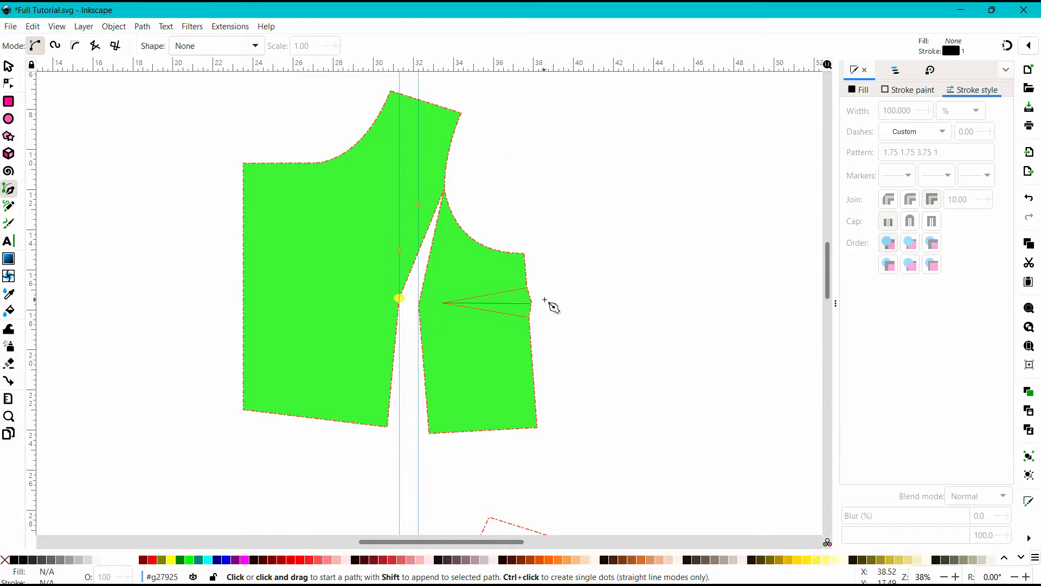
{"action": "left_click", "coordinate": [545, 303]}
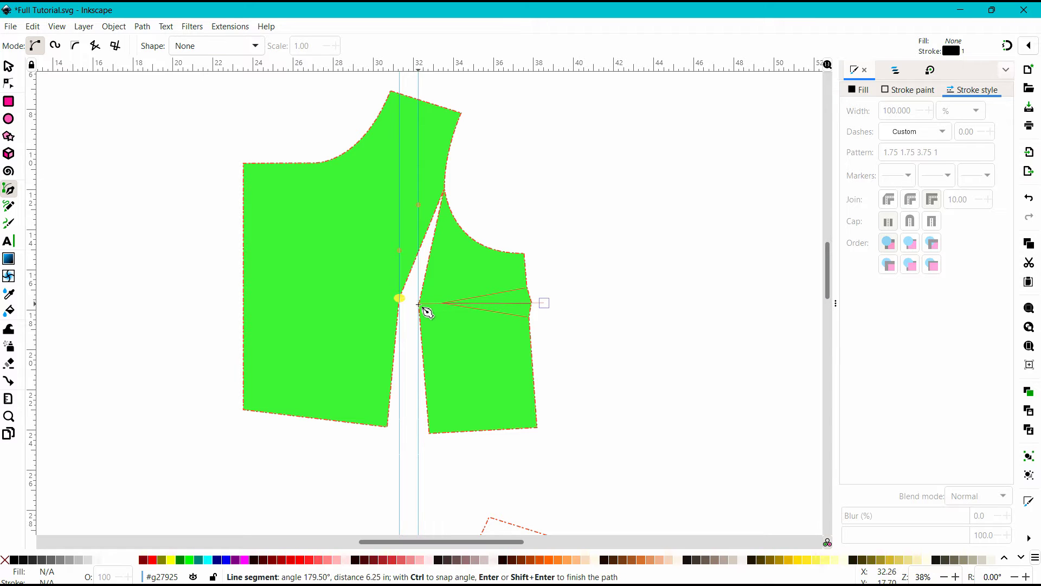
{"action": "double_click", "coordinate": [412, 305]}
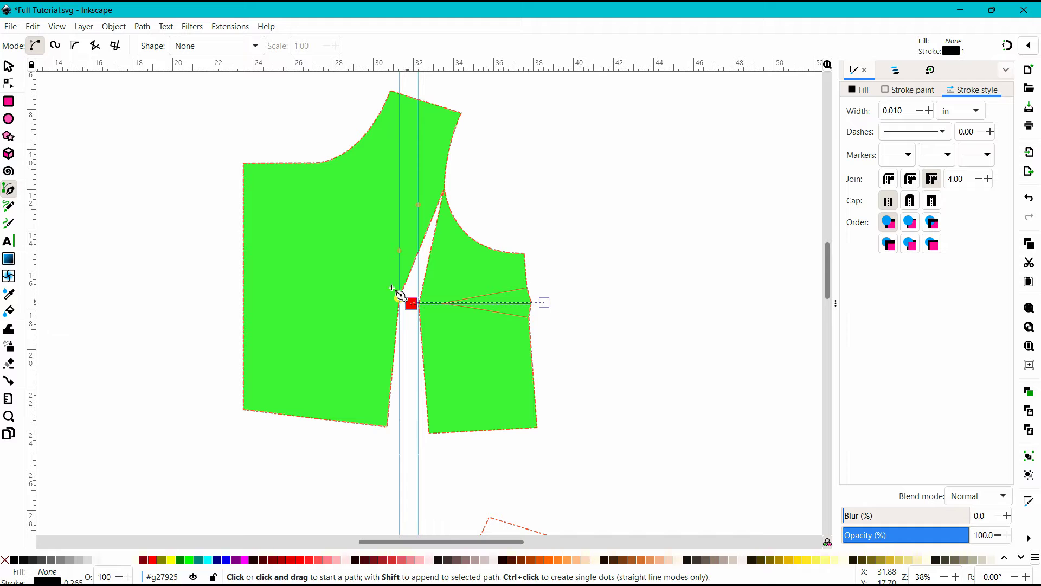
{"action": "left_click", "coordinate": [8, 67]}
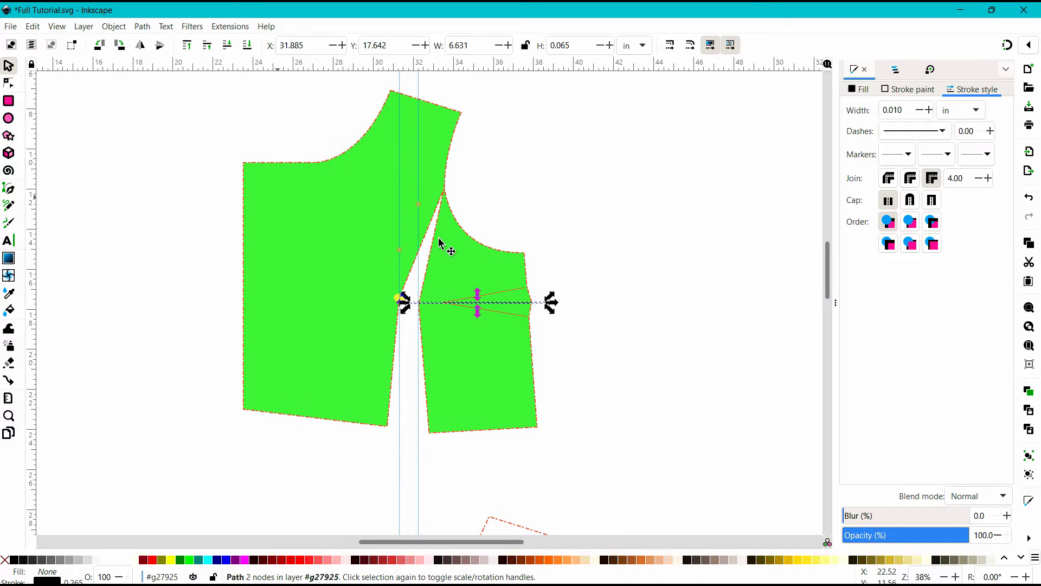
{"action": "left_click", "coordinate": [527, 269], "text": "shift"}
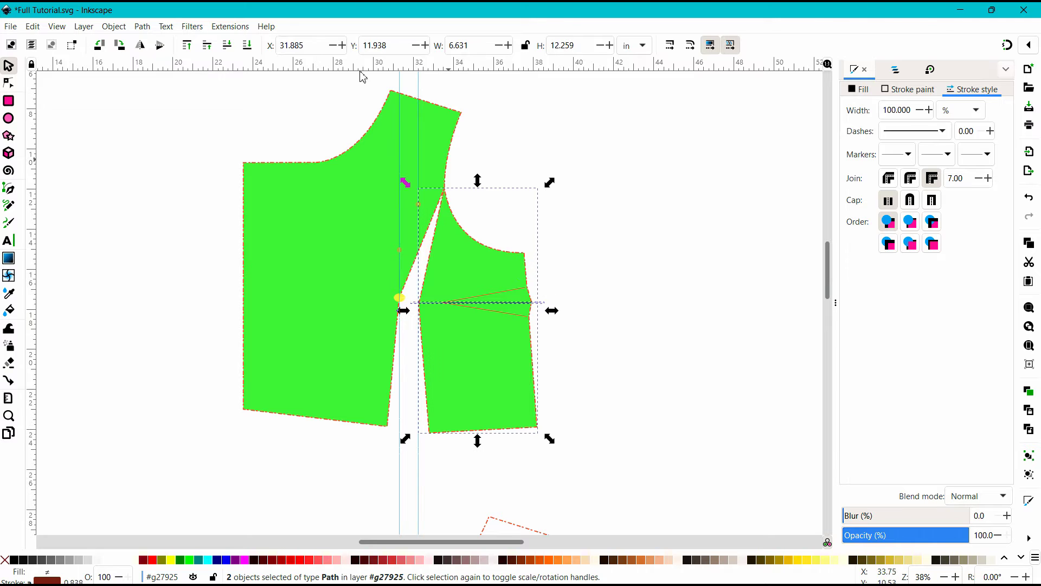
{"action": "left_click", "coordinate": [143, 28]}
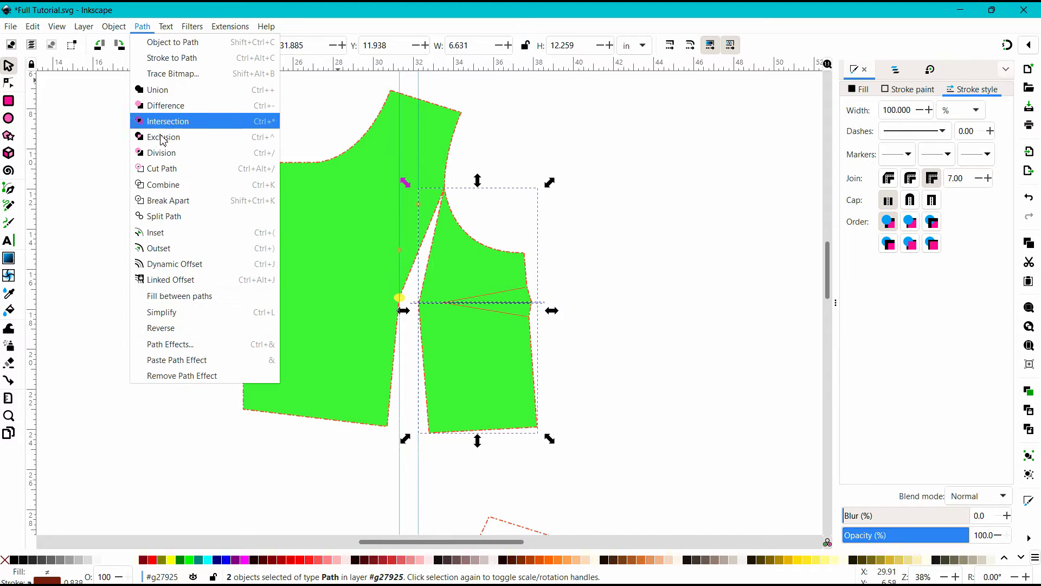
{"action": "left_click", "coordinate": [157, 156]}
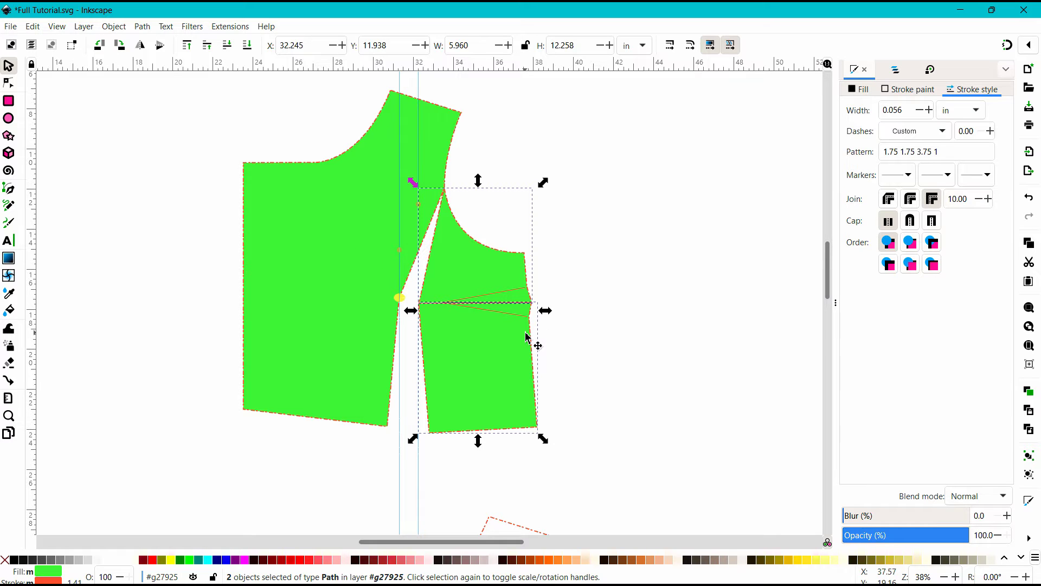
Ungroup the bodice group into separate front, upper side and lower side pieces.
{"action": "left_click", "coordinate": [599, 325]}
{"action": "left_click", "coordinate": [529, 325]}
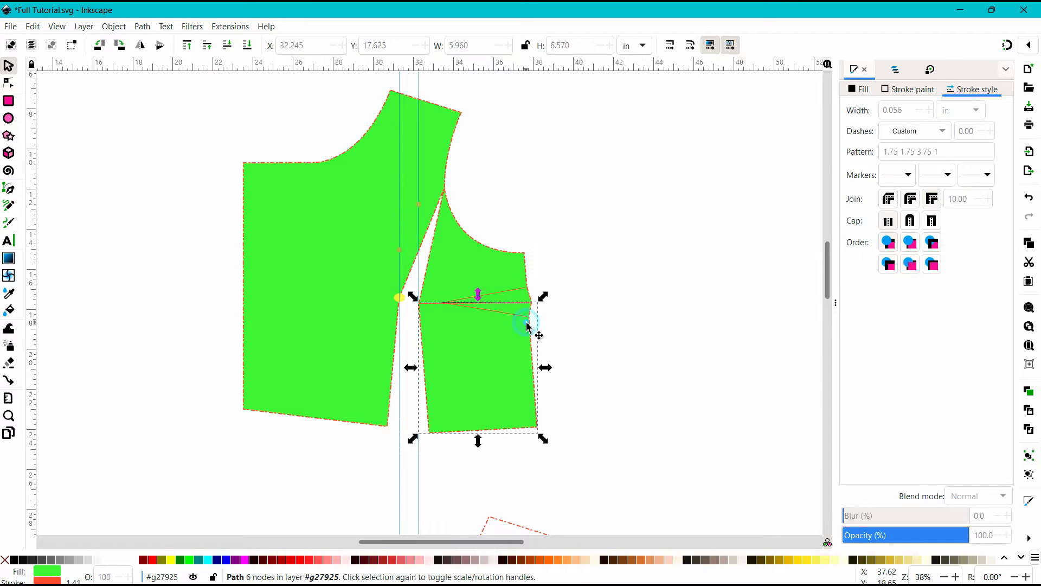
{"action": "left_click", "coordinate": [514, 317]}
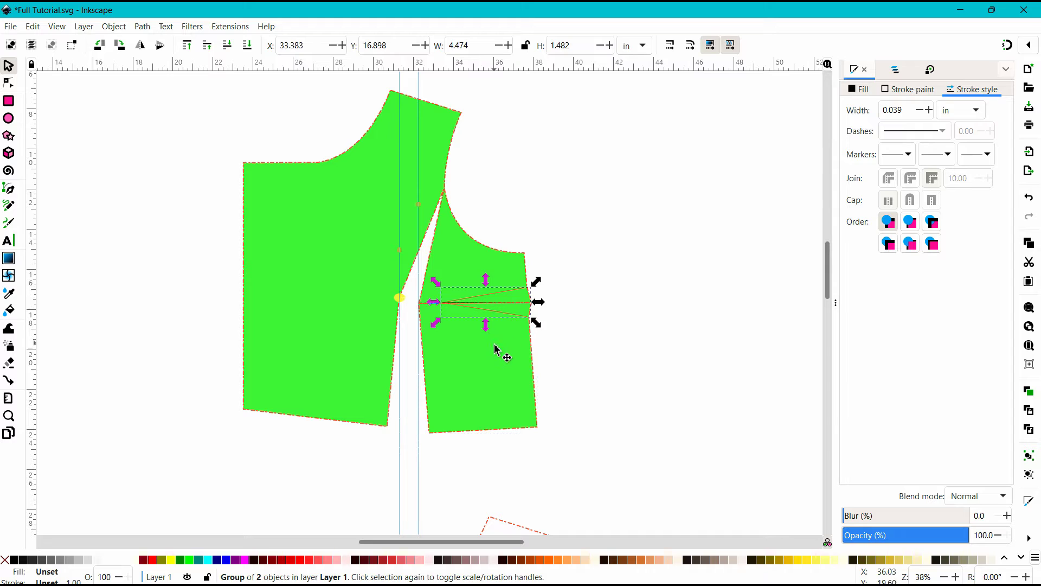
{"action": "left_click", "coordinate": [510, 356]}
{"action": "key", "text": "ctrl+shift+g"}
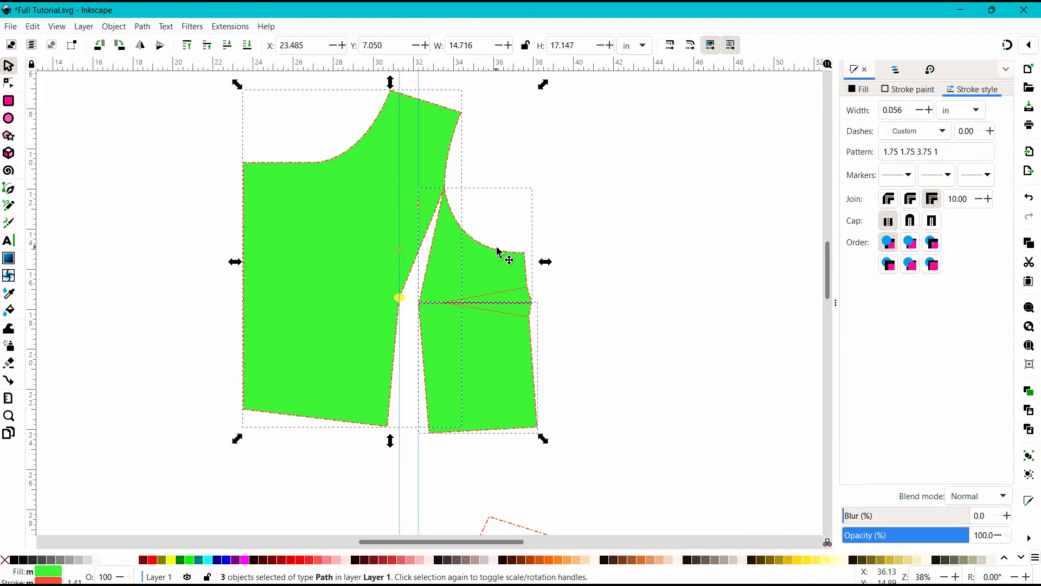
{"action": "left_click", "coordinate": [620, 257]}
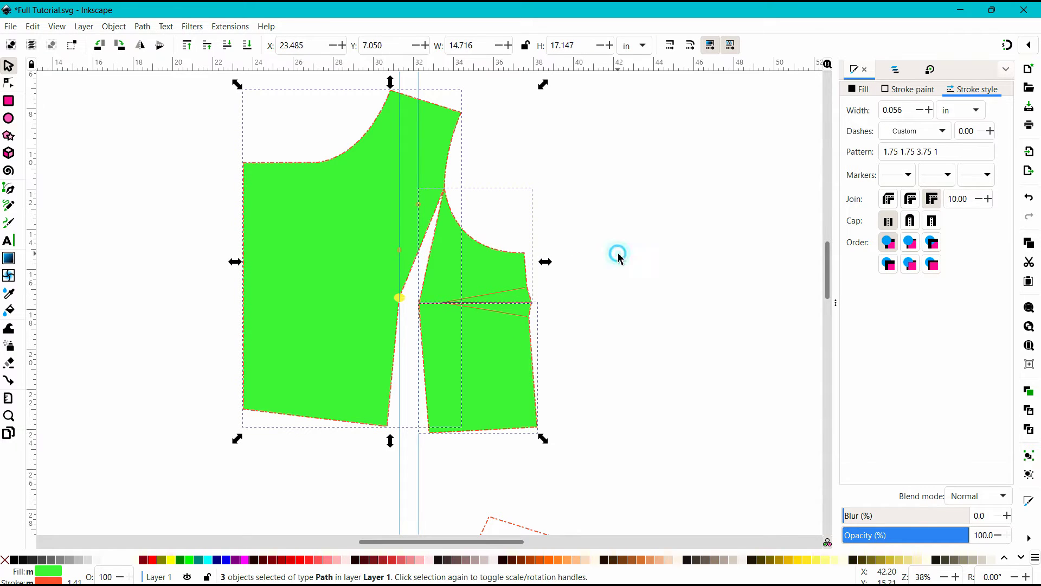
Rotate the lower side piece clockwise about its bust-side corner until its inner hem corner meets the front panel's hem corner.
{"action": "left_click", "coordinate": [531, 330]}
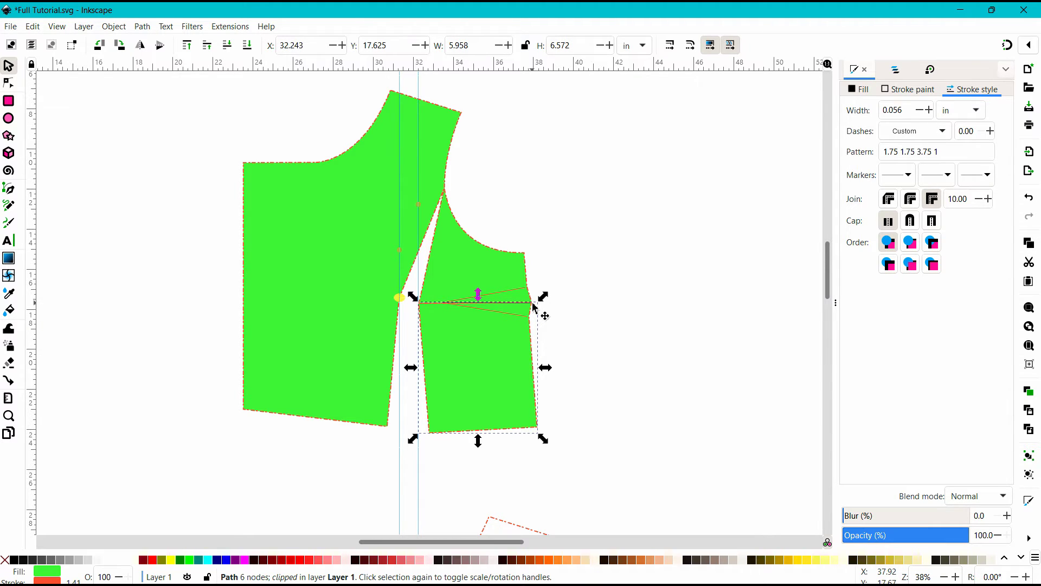
{"action": "mouse_move", "coordinate": [462, 428]}
{"action": "left_mouse_down"}
{"action": "mouse_move", "coordinate": [461, 451]}
{"action": "mouse_move", "coordinate": [464, 429]}
{"action": "left_mouse_up"}
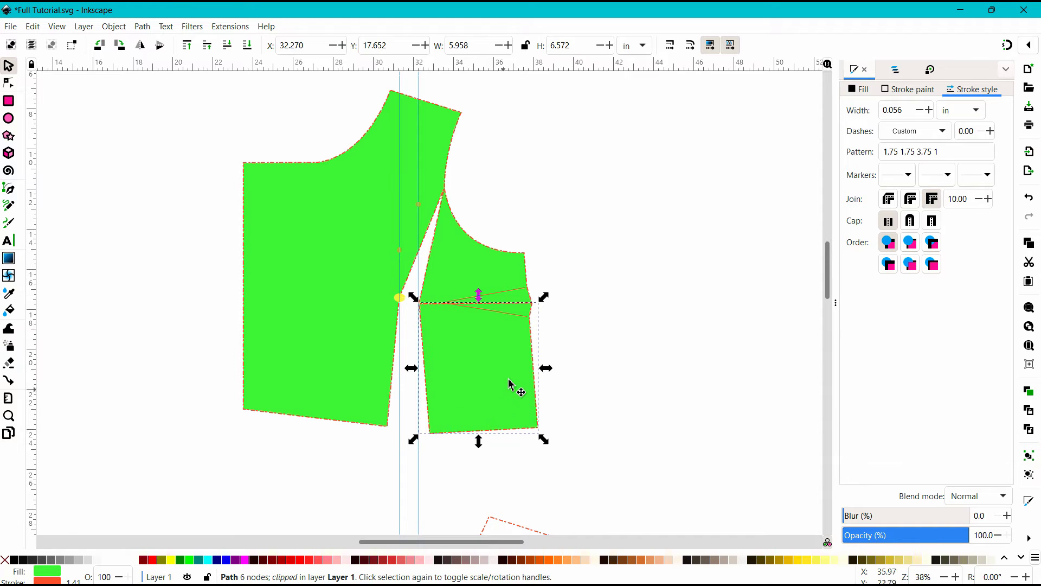
{"action": "left_click", "coordinate": [500, 364]}
{"action": "left_click_drag", "start_coordinate": [447, 246], "coordinate": [422, 305]}
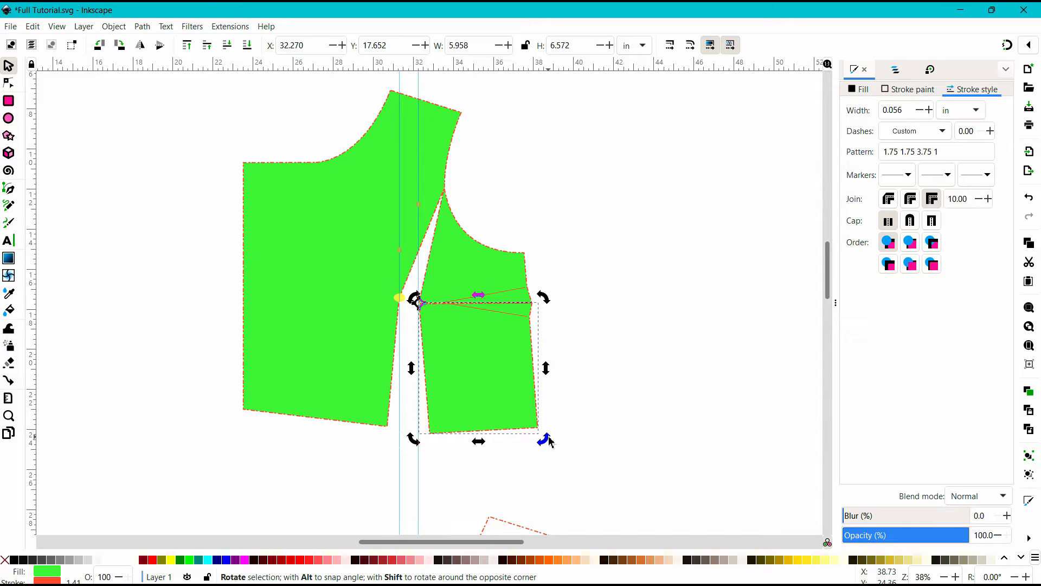
{"action": "left_click_drag", "start_coordinate": [549, 442], "coordinate": [503, 472]}
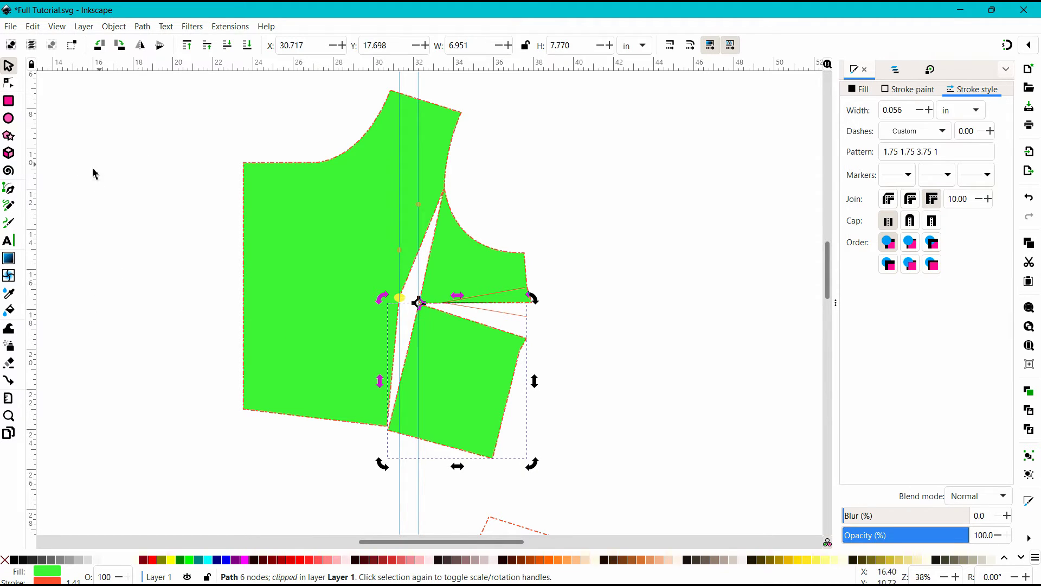
Draw a nearly horizontal line about 9.07 in long across the front panel just below the bust point and split the panel with Division.
{"action": "left_click", "coordinate": [10, 189]}
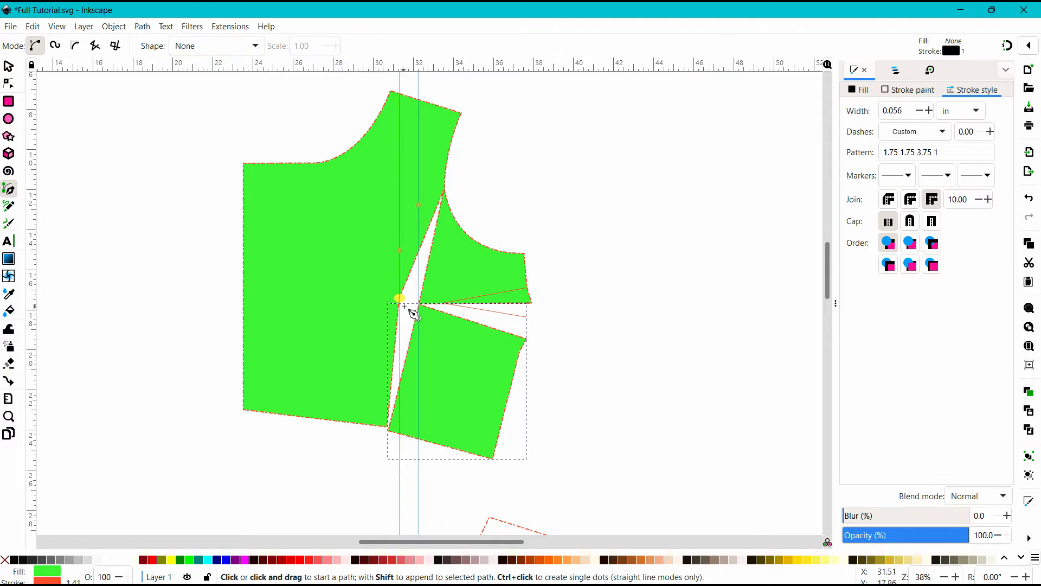
{"action": "left_click", "coordinate": [408, 306]}
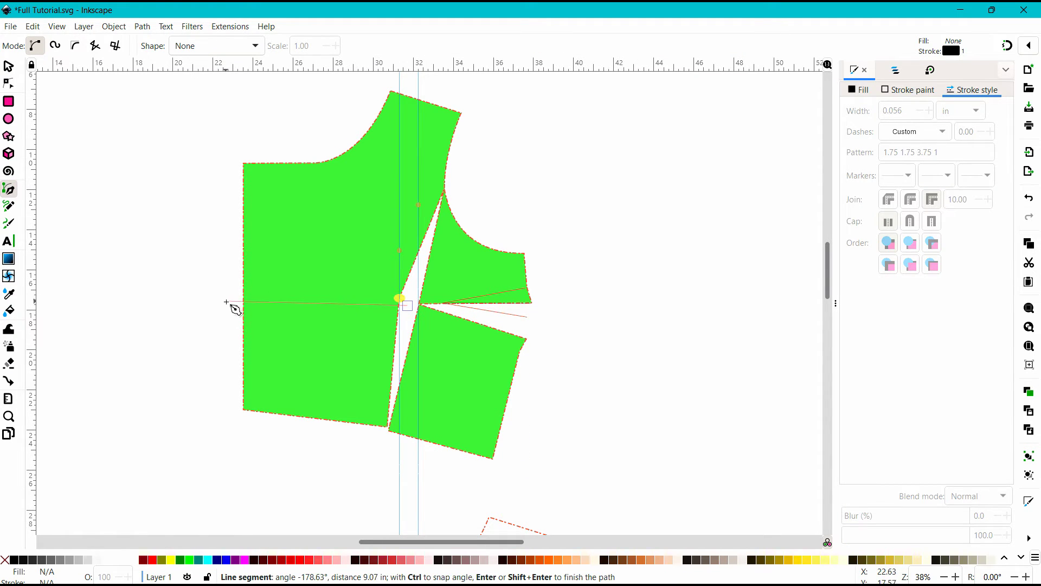
{"action": "double_click", "coordinate": [226, 303]}
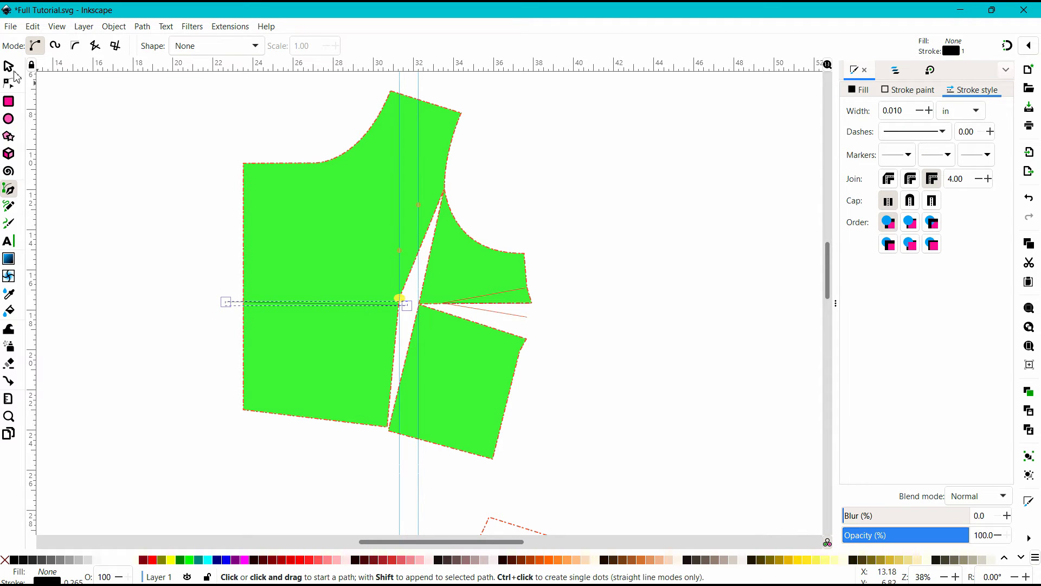
{"action": "left_click", "coordinate": [8, 66]}
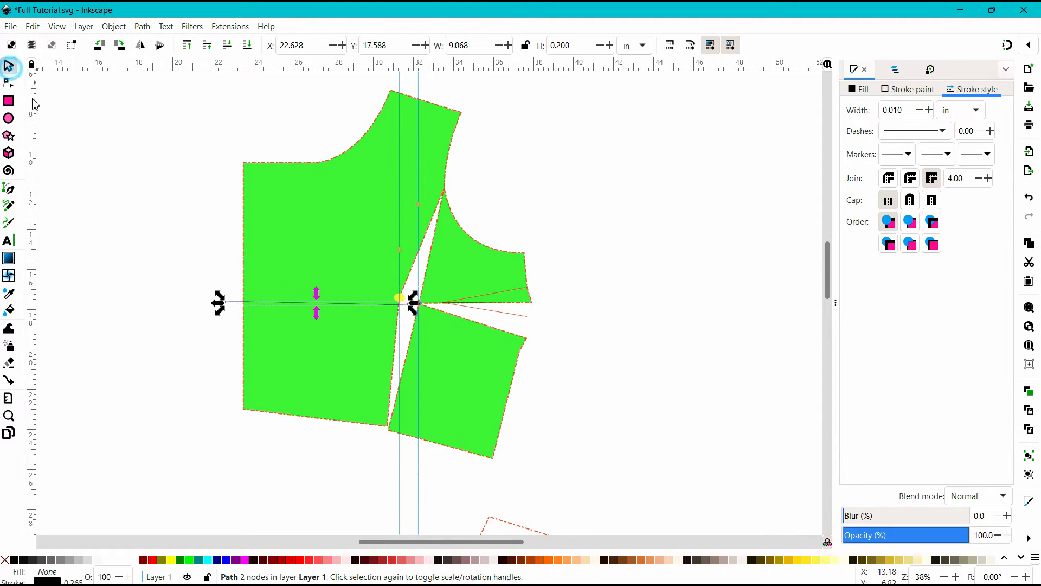
{"action": "left_click", "coordinate": [251, 268], "text": "shift"}
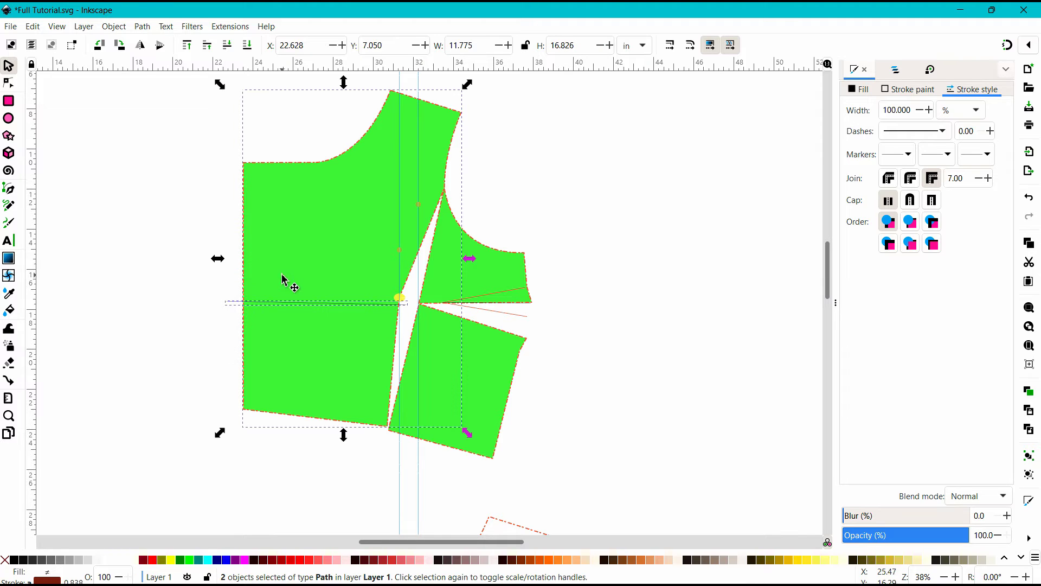
{"action": "left_click", "coordinate": [147, 27]}
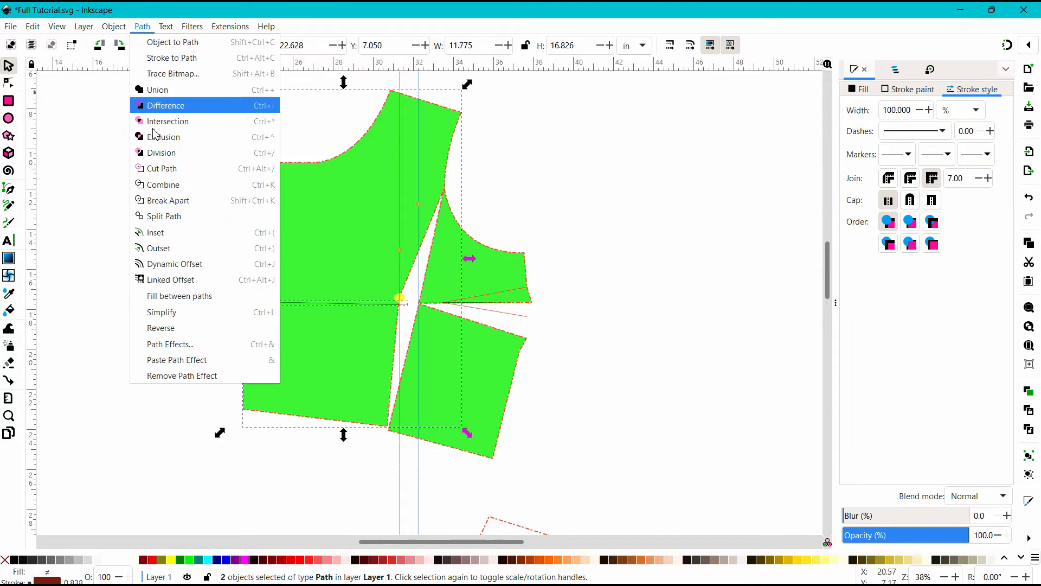
{"action": "left_click", "coordinate": [156, 156]}
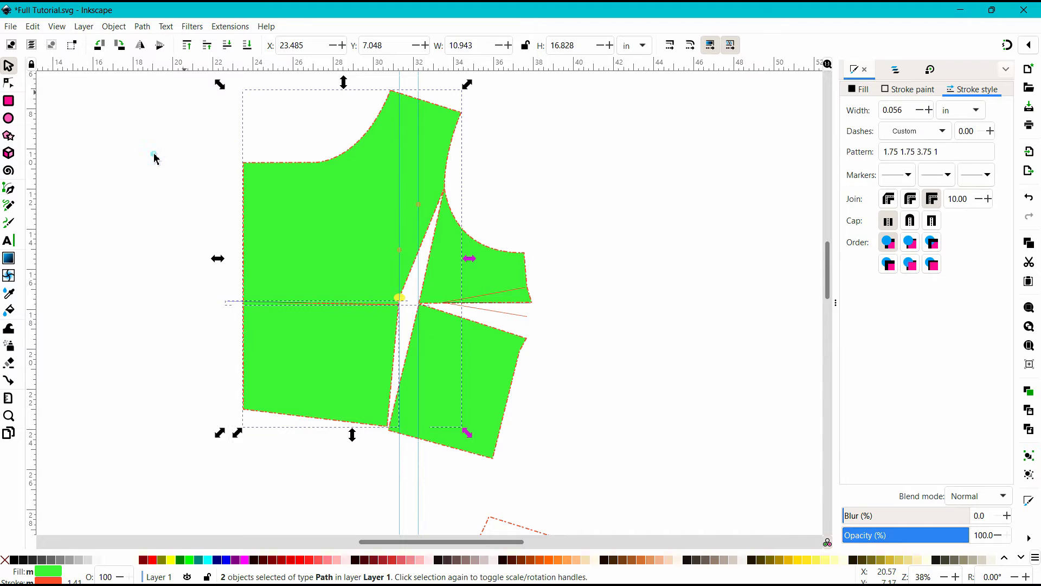
Move the lower front piece straight down about 0.14 in to line its hem corner up with the lower side piece.
{"action": "left_click", "coordinate": [334, 404]}
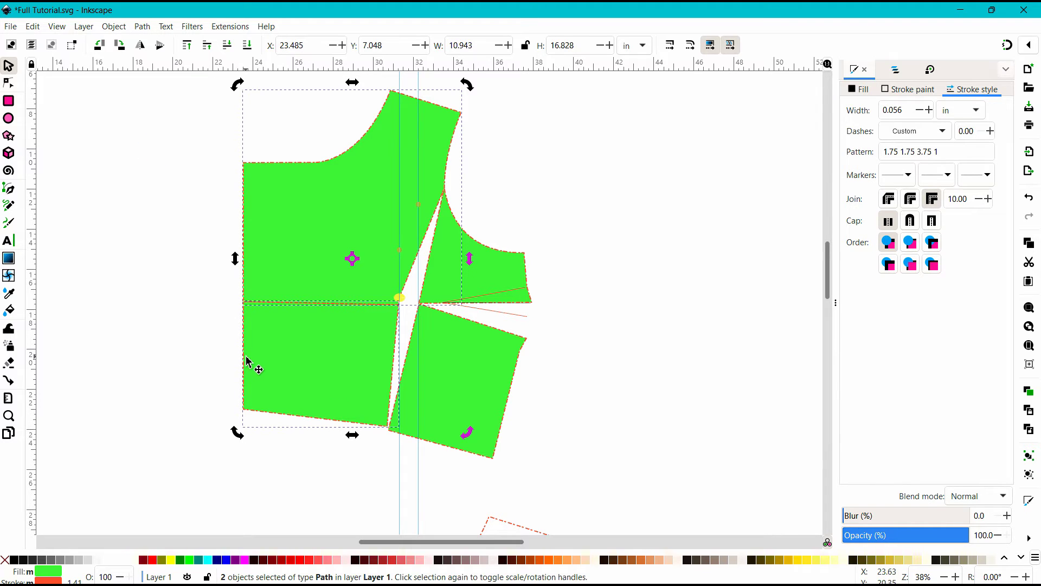
{"action": "key", "text": "ctrl+shift+g"}
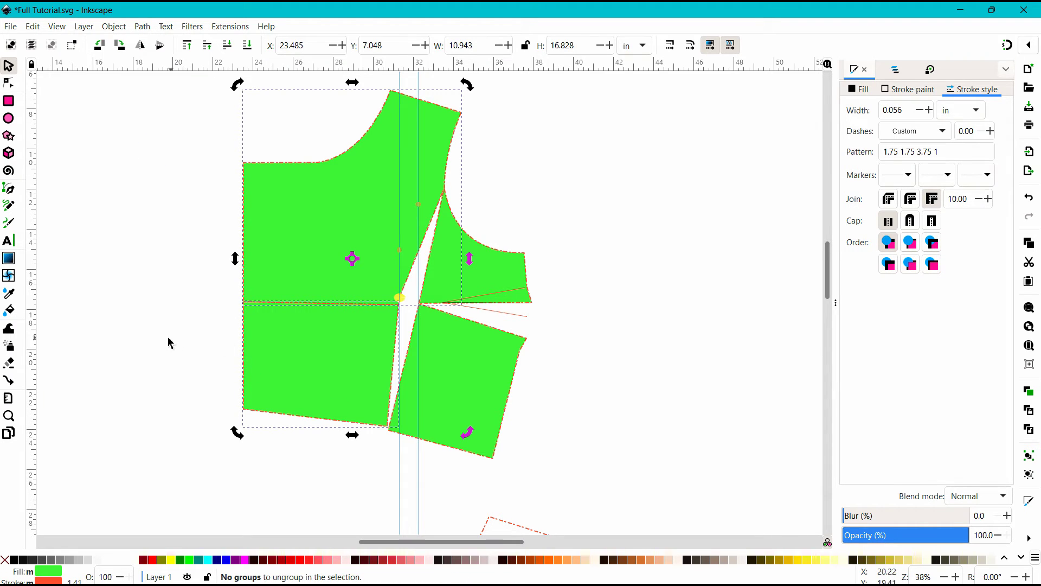
{"action": "left_click", "coordinate": [167, 339]}
{"action": "left_click", "coordinate": [263, 358]}
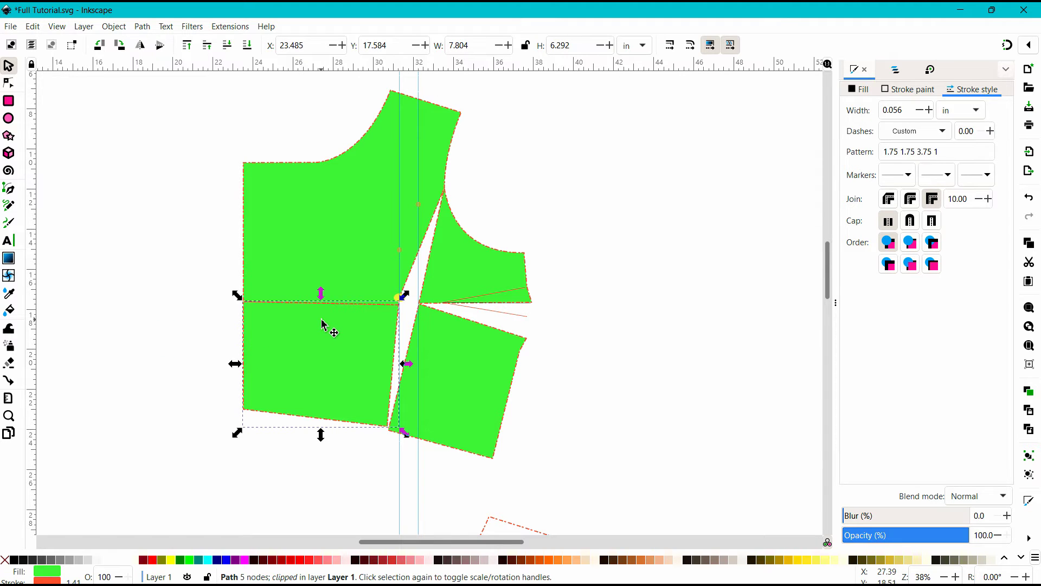
{"action": "left_click_drag", "start_coordinate": [321, 324], "coordinate": [325, 330]}
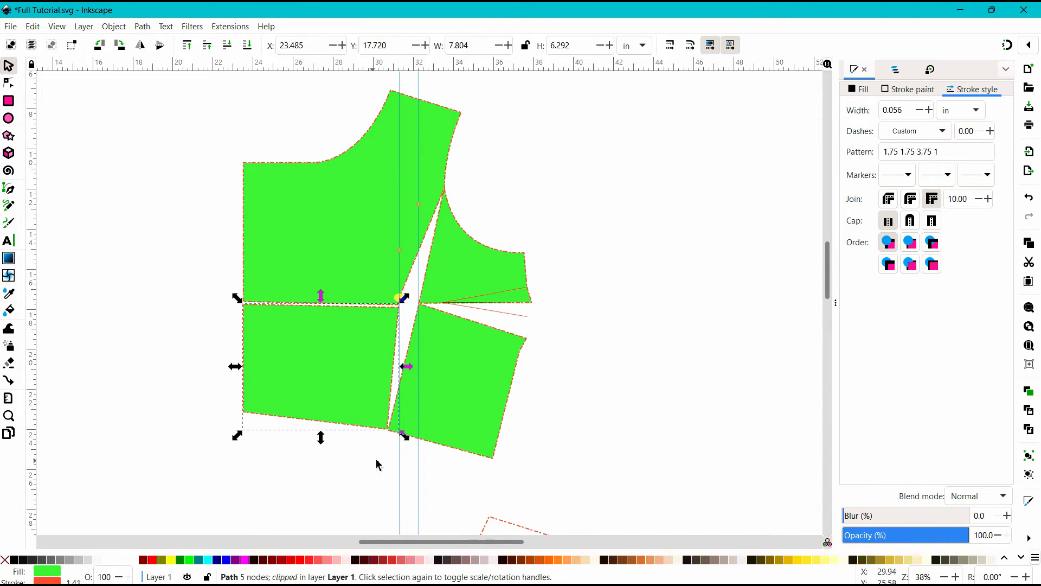
{"action": "scroll", "coordinate": [384, 459], "scroll_direction": "up", "scroll_amount": 3}
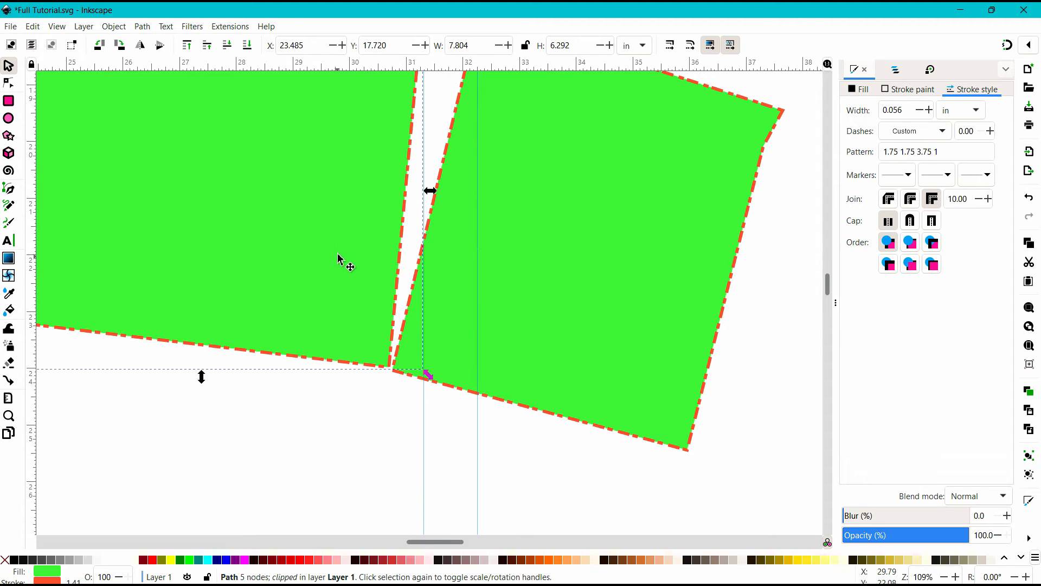
Nudge the lower front piece straight down about 0.04 in to refine its alignment with the lower side piece's hem corner.
{"action": "left_click_drag", "start_coordinate": [338, 254], "coordinate": [336, 259]}
{"action": "scroll", "coordinate": [336, 263], "scroll_direction": "down", "scroll_amount": 2, "text": "ctrl"}
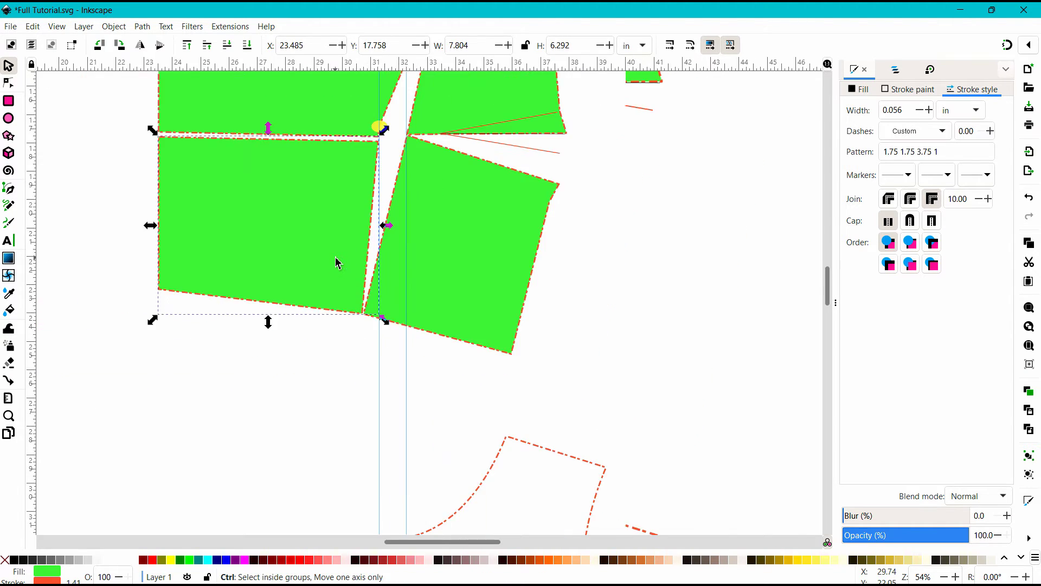
{"action": "scroll", "coordinate": [331, 277], "scroll_direction": "up", "scroll_amount": 5}
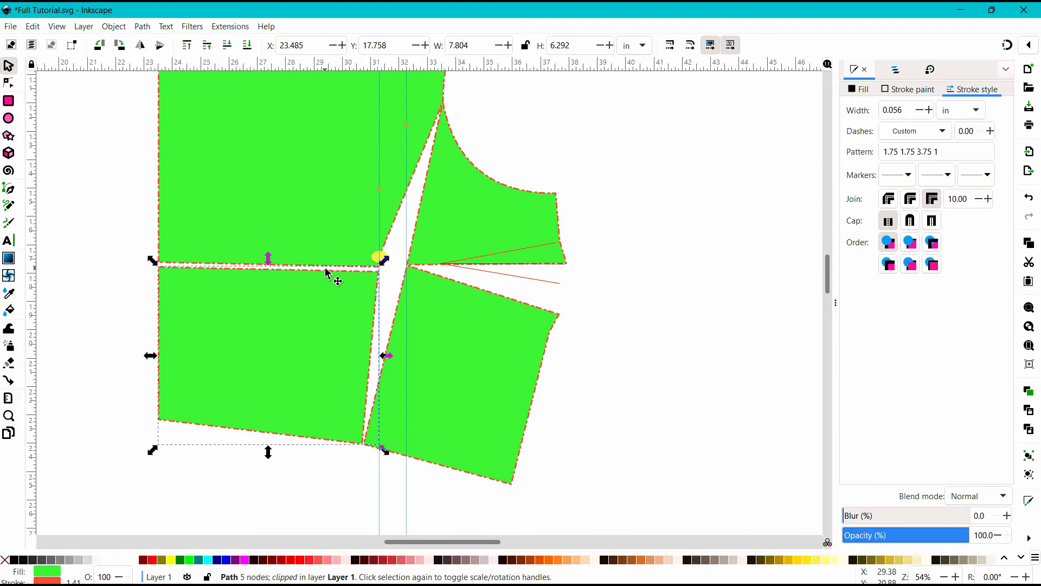
{"action": "scroll", "coordinate": [329, 274], "scroll_direction": "up", "scroll_amount": 2}
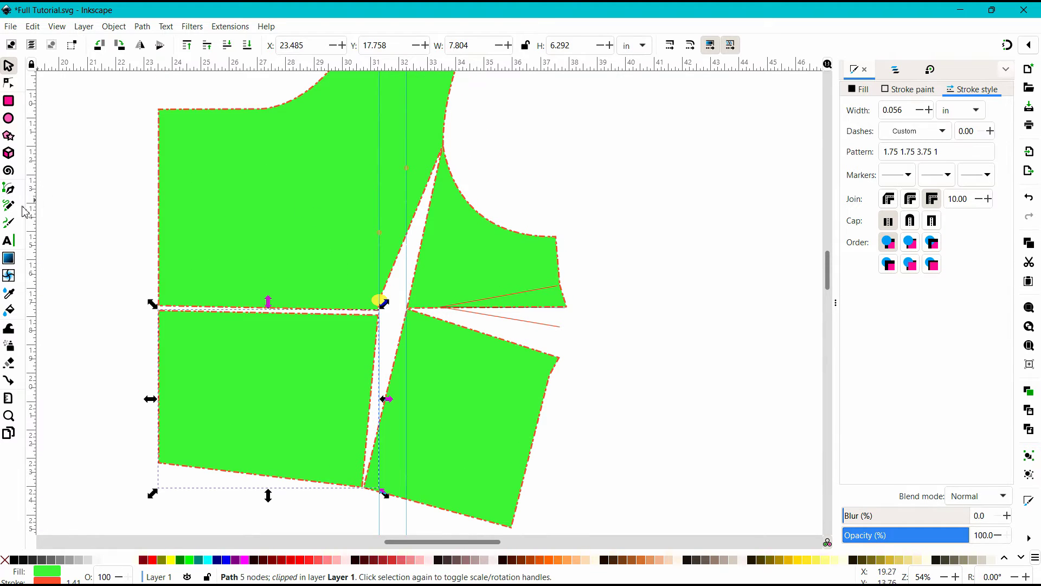
Draw the dart legs from the upper side piece's side-seam point to the bust point, about 6.42 in, and to the lower side seam corner, about 6.62 in.
{"action": "left_click", "coordinate": [9, 188]}
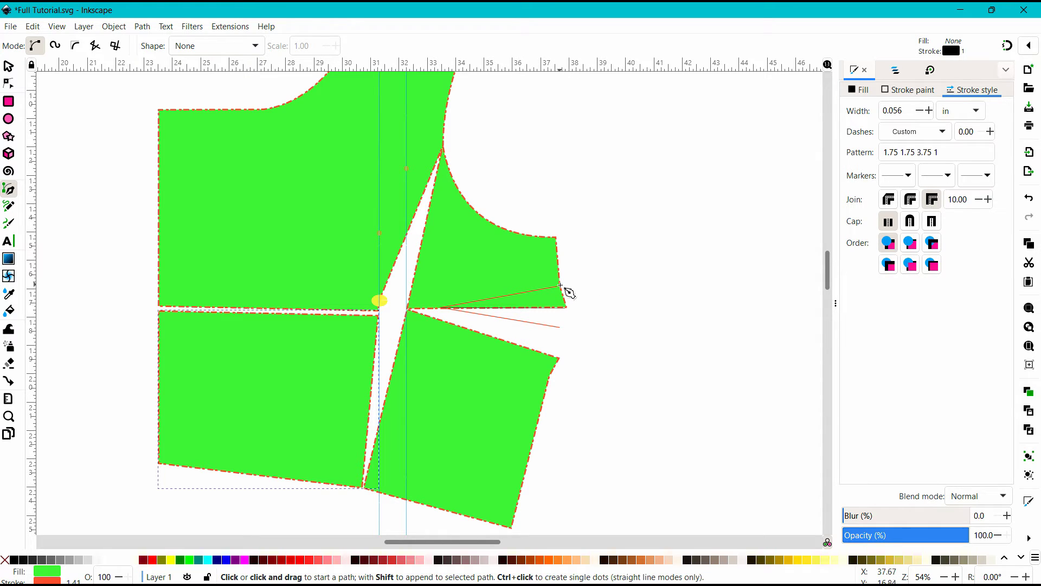
{"action": "left_click", "coordinate": [561, 285]}
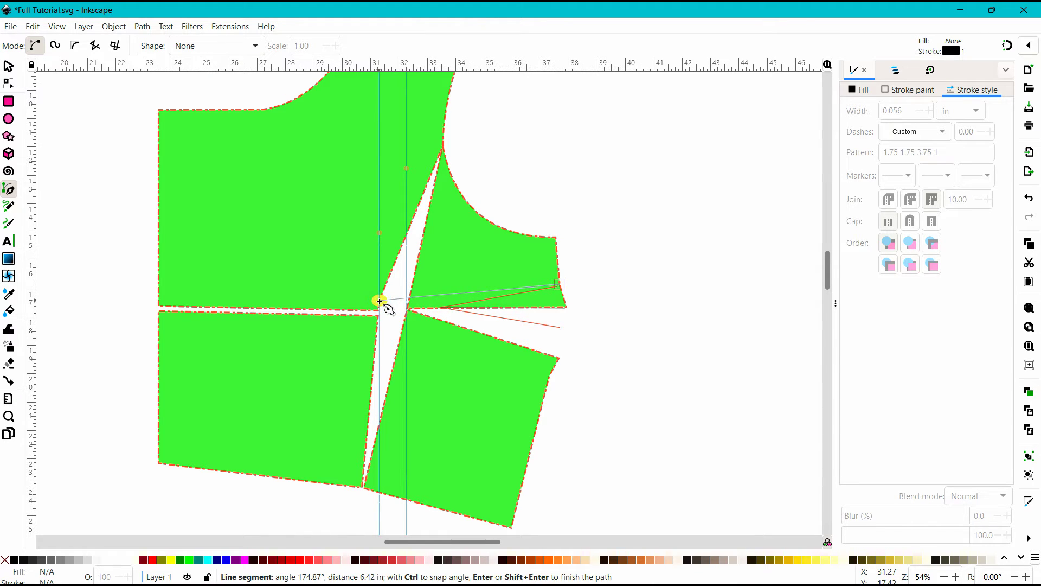
{"action": "left_click", "coordinate": [380, 300]}
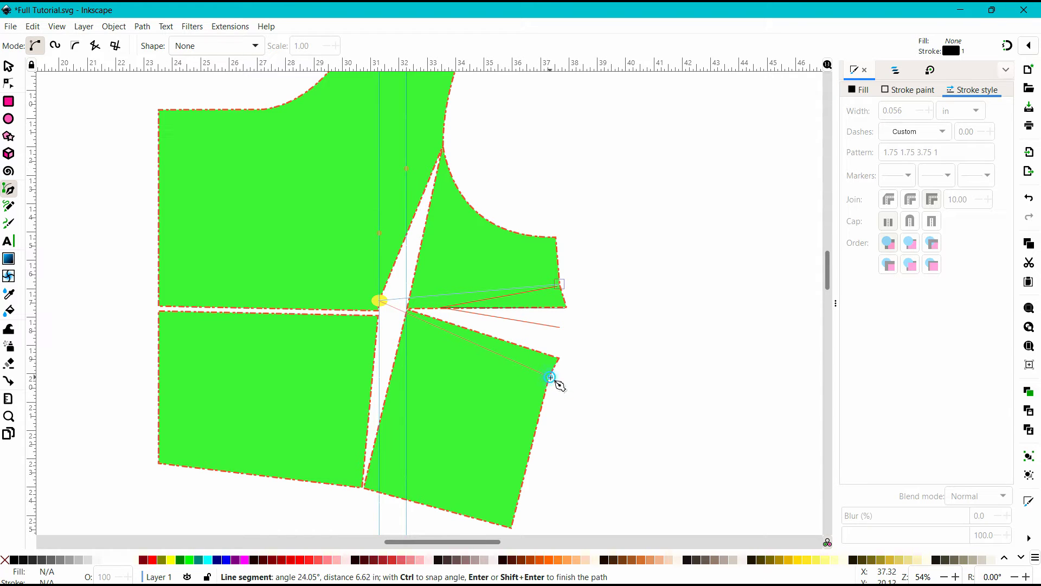
{"action": "double_click", "coordinate": [551, 377]}
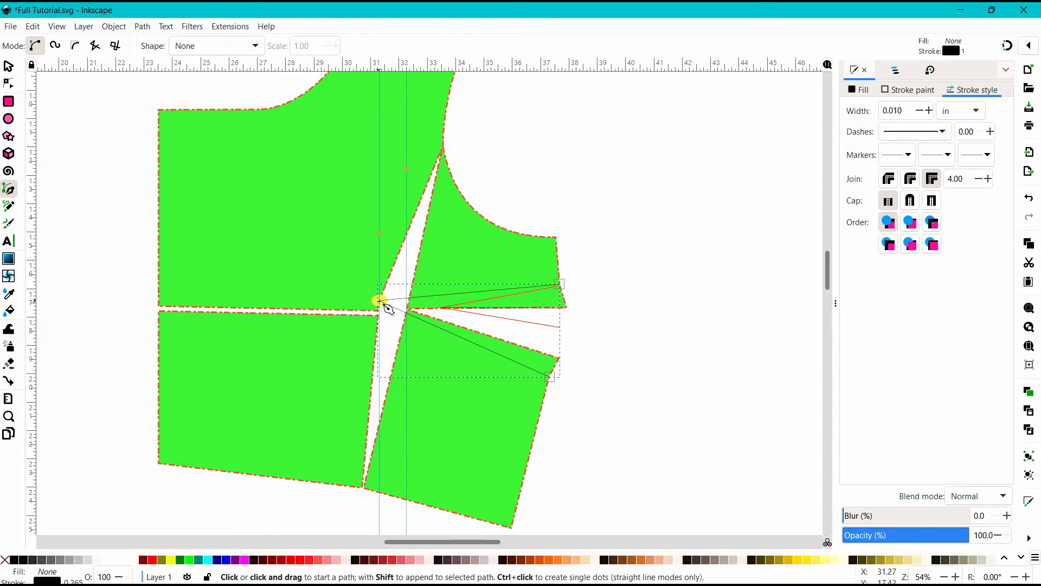
Draw a dart centre line about 8.38 in long from the bust point at 10°, extending beyond the side seam.
{"action": "left_click", "coordinate": [380, 300]}
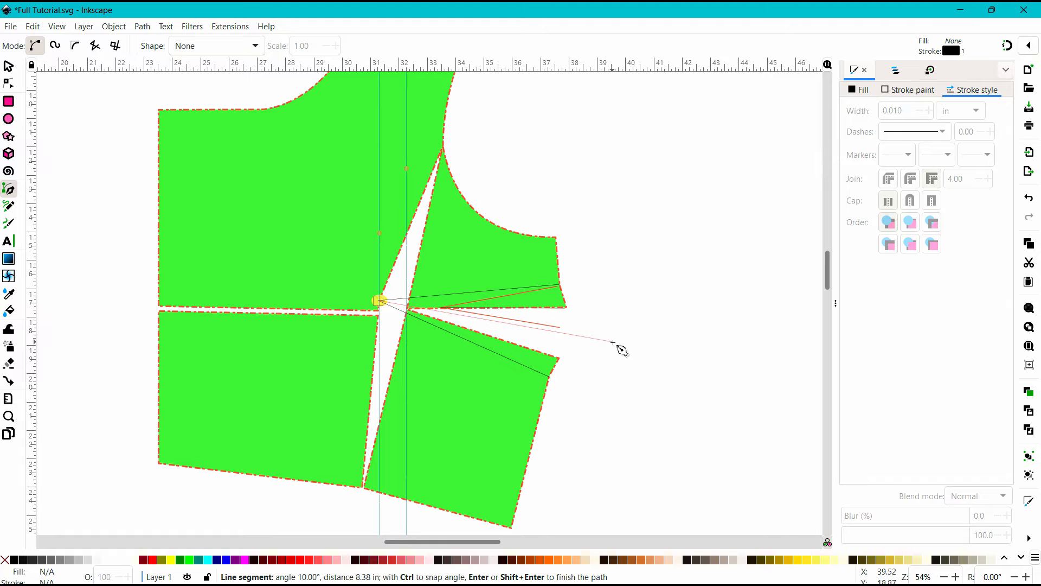
{"action": "double_click", "coordinate": [612, 343]}
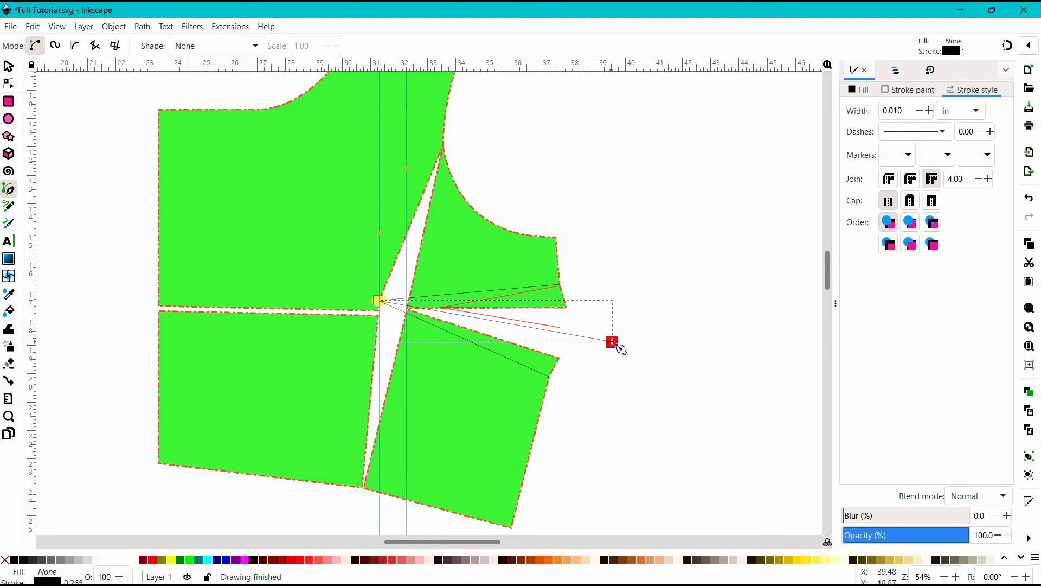
{"action": "key", "text": "Escape"}
{"action": "key", "text": "s"}
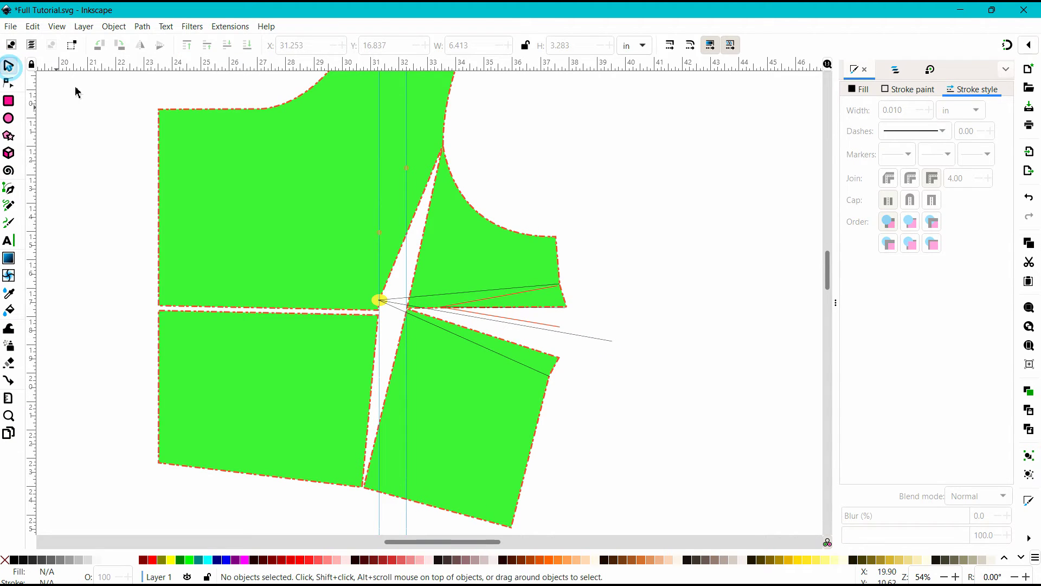
Move the dart legs' tip node about 1 in away from the bust point along the centre line, toward the side seam.
{"action": "left_click", "coordinate": [451, 295]}
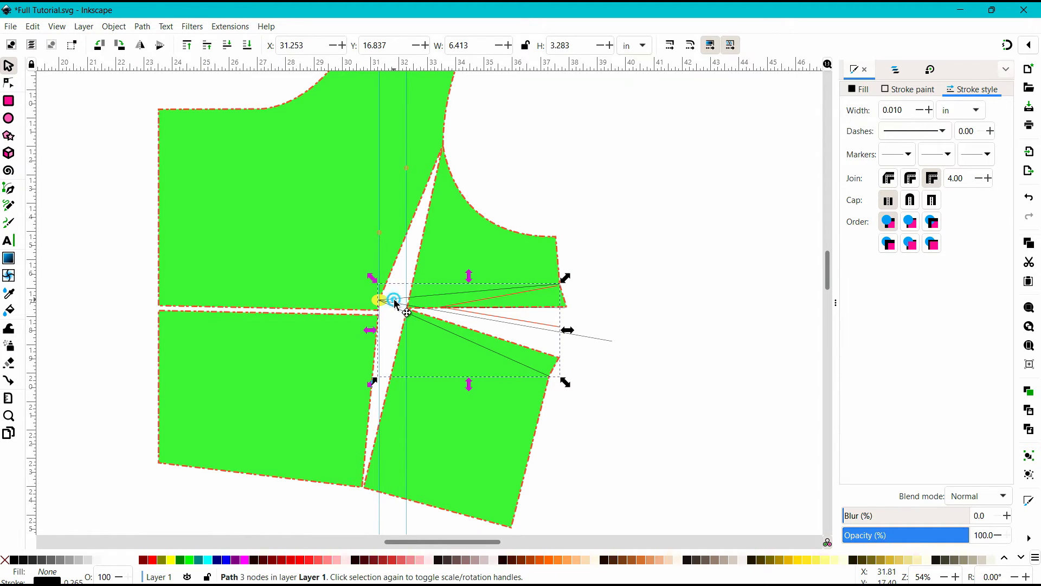
{"action": "left_click", "coordinate": [421, 298]}
{"action": "left_click", "coordinate": [419, 297]}
{"action": "left_click", "coordinate": [9, 83]}
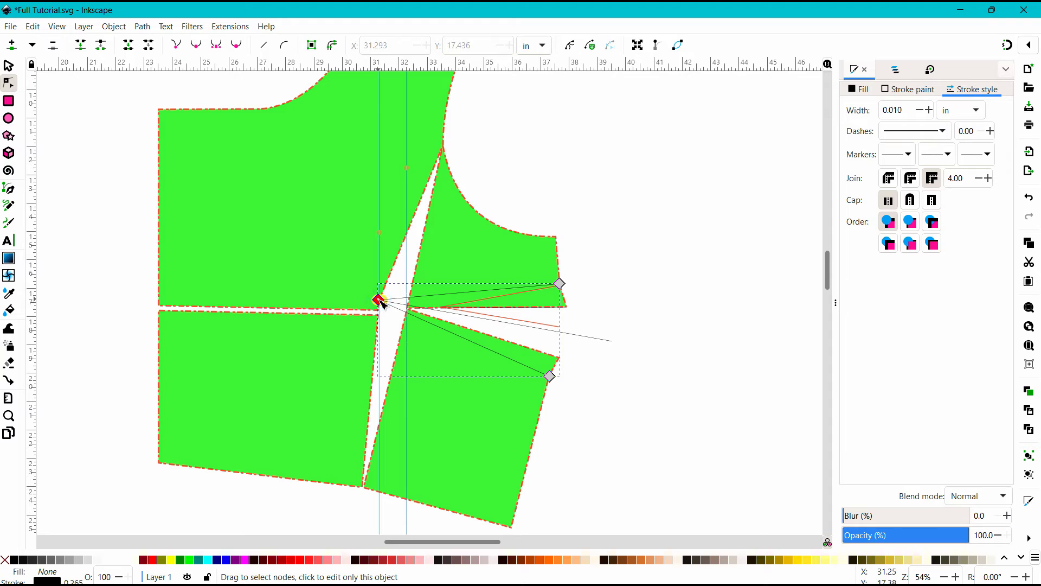
{"action": "left_click_drag", "start_coordinate": [382, 303], "coordinate": [411, 308]}
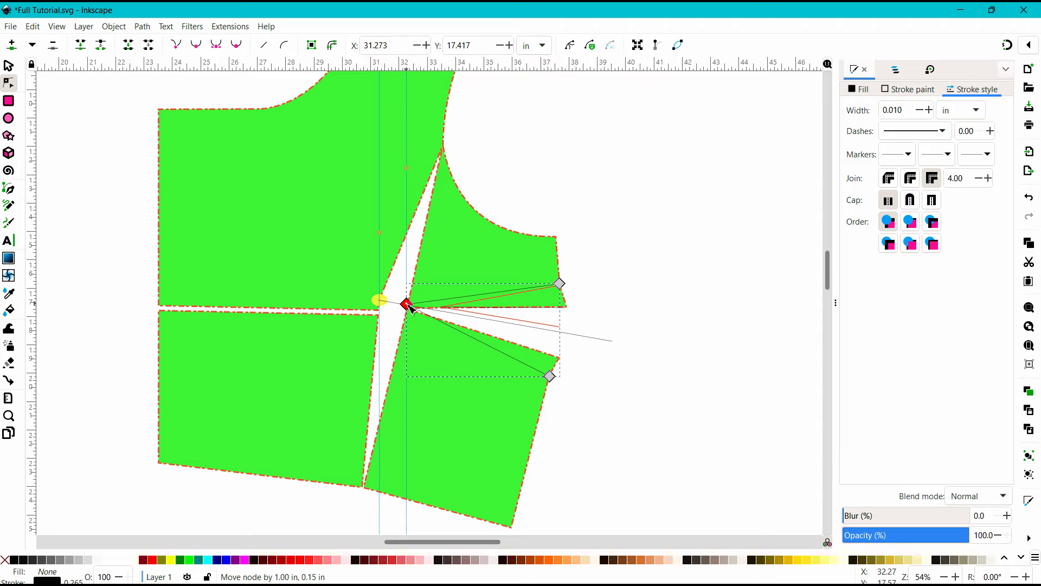
{"action": "left_click_drag", "start_coordinate": [410, 308], "coordinate": [410, 308]}
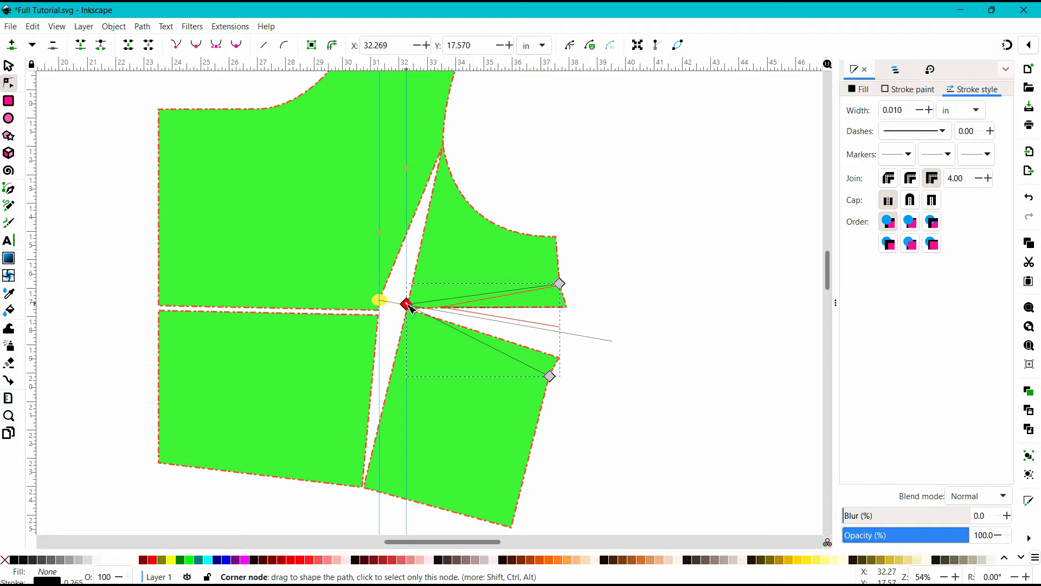
{"action": "left_click", "coordinate": [653, 261]}
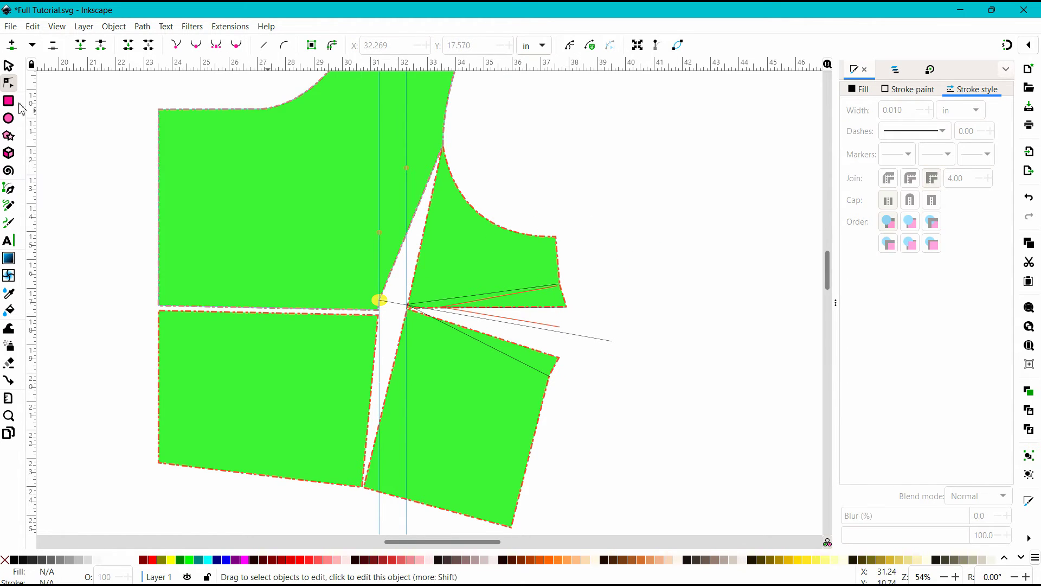
Draw a closed triangle from the upper dart leg's side-seam end to the dart tip, then about 6.13 in along the centre line.
{"action": "left_click", "coordinate": [10, 191]}
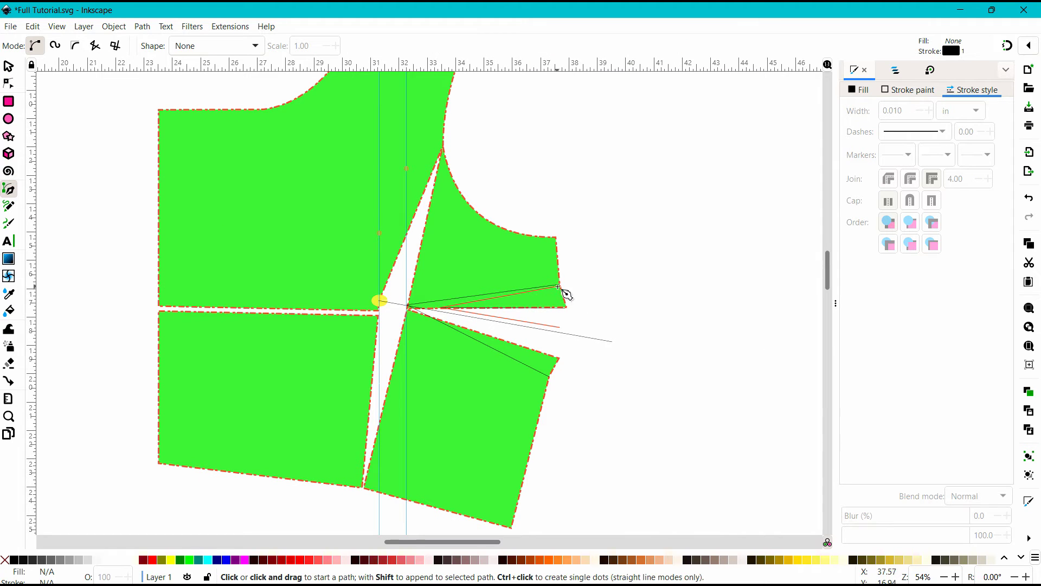
{"action": "left_click", "coordinate": [561, 285]}
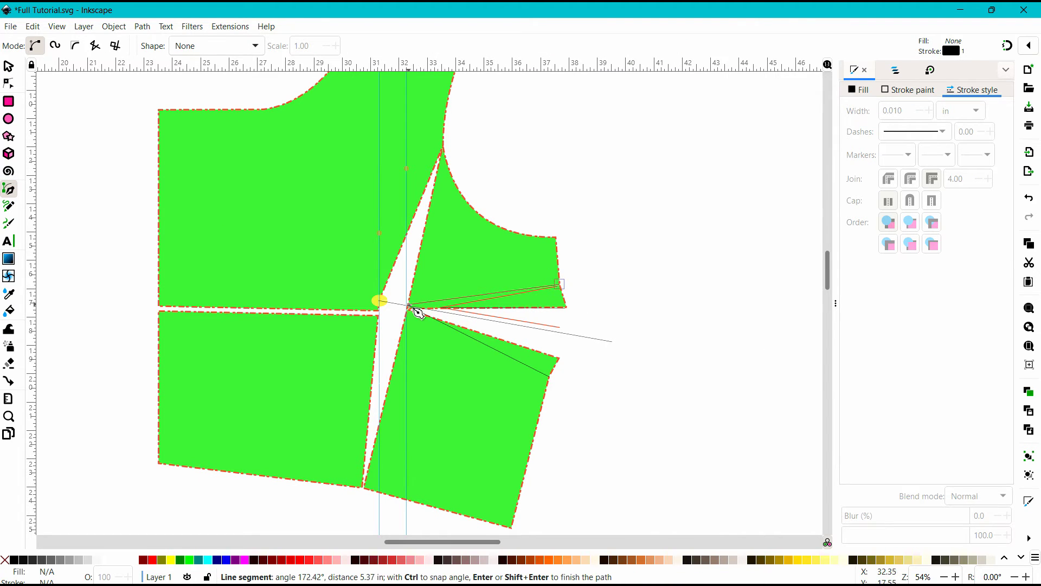
{"action": "left_click", "coordinate": [408, 306]}
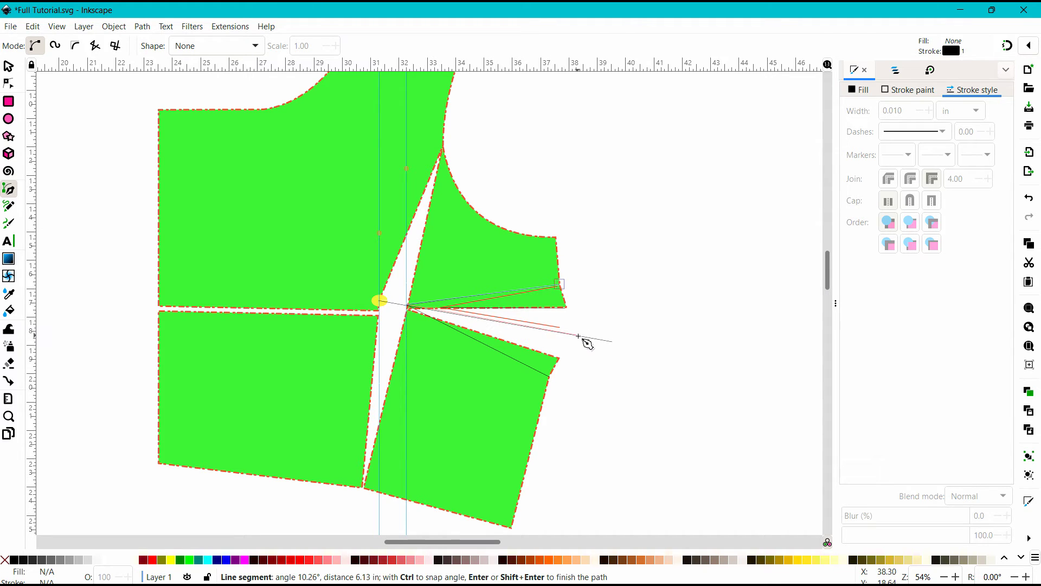
{"action": "left_click", "coordinate": [579, 337]}
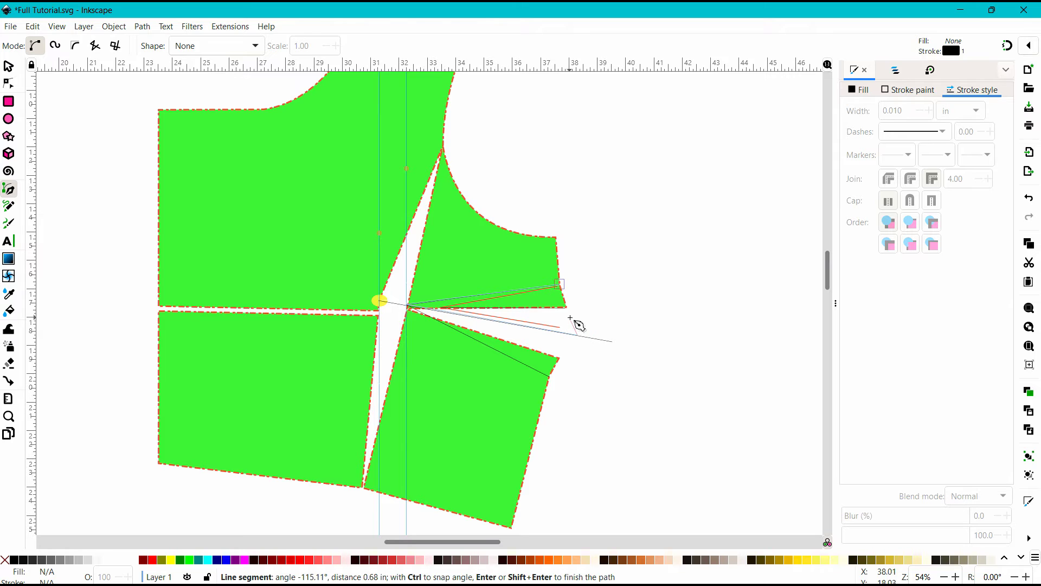
{"action": "left_click", "coordinate": [560, 284]}
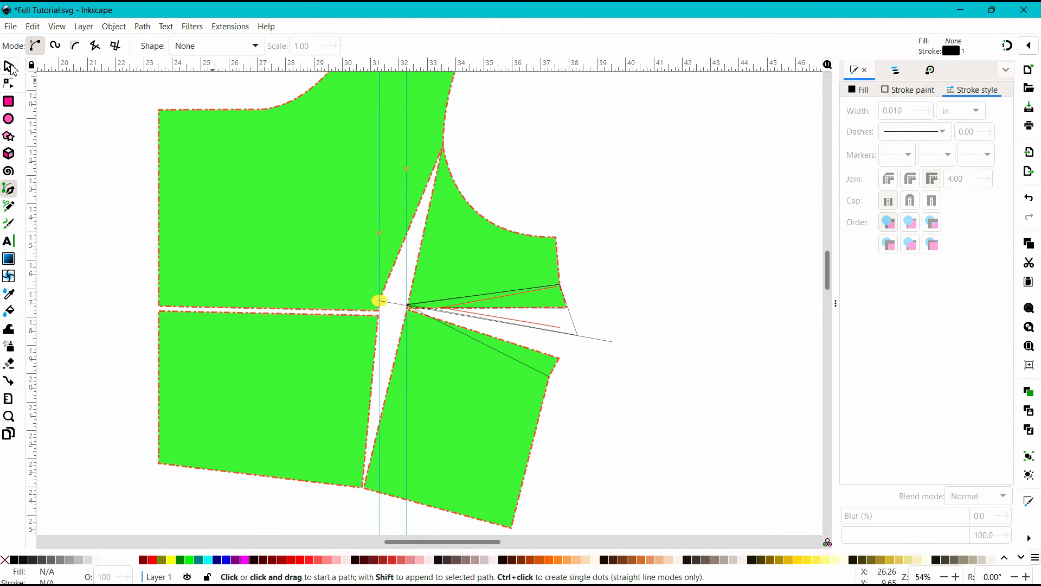
Rotate the triangle clockwise about the dart tip until its upper edge lies along the lower dart leg.
{"action": "left_click", "coordinate": [10, 65]}
{"action": "left_click", "coordinate": [567, 301]}
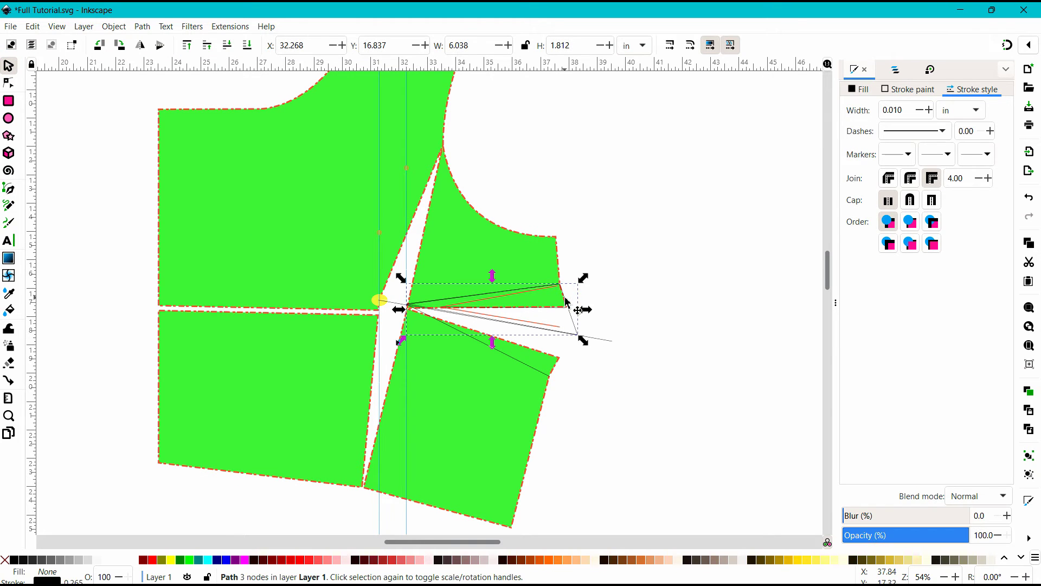
{"action": "left_click", "coordinate": [568, 302]}
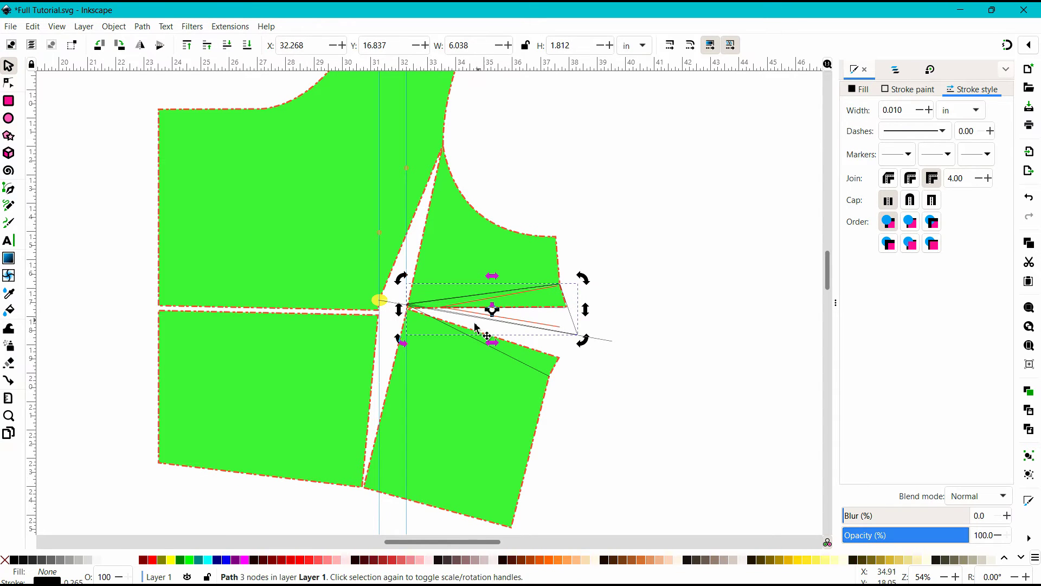
{"action": "scroll", "coordinate": [455, 340], "scroll_direction": "up", "scroll_amount": 3}
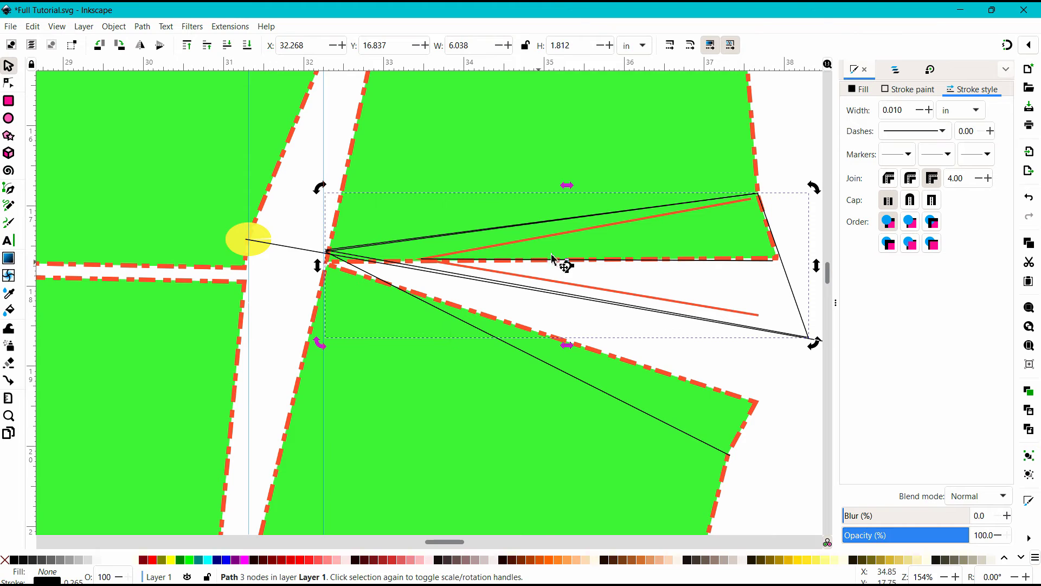
{"action": "left_click_drag", "start_coordinate": [567, 267], "coordinate": [326, 255]}
{"action": "left_click_drag", "start_coordinate": [814, 343], "coordinate": [712, 500]}
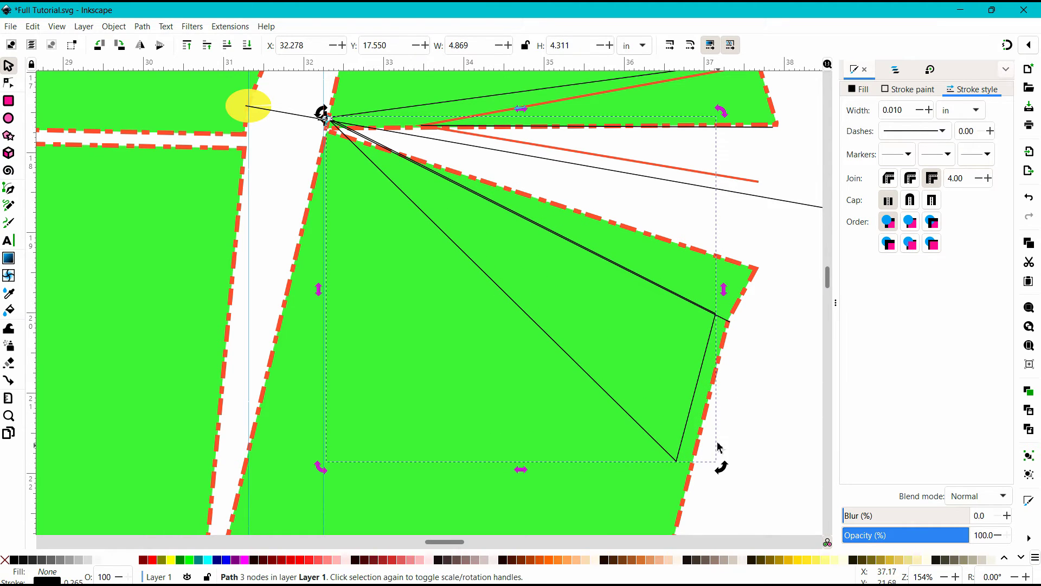
Move the rotated triangle's outer nodes onto the lower dart leg's end and, with snapping on, onto the lower side seam.
{"action": "left_click", "coordinate": [8, 83]}
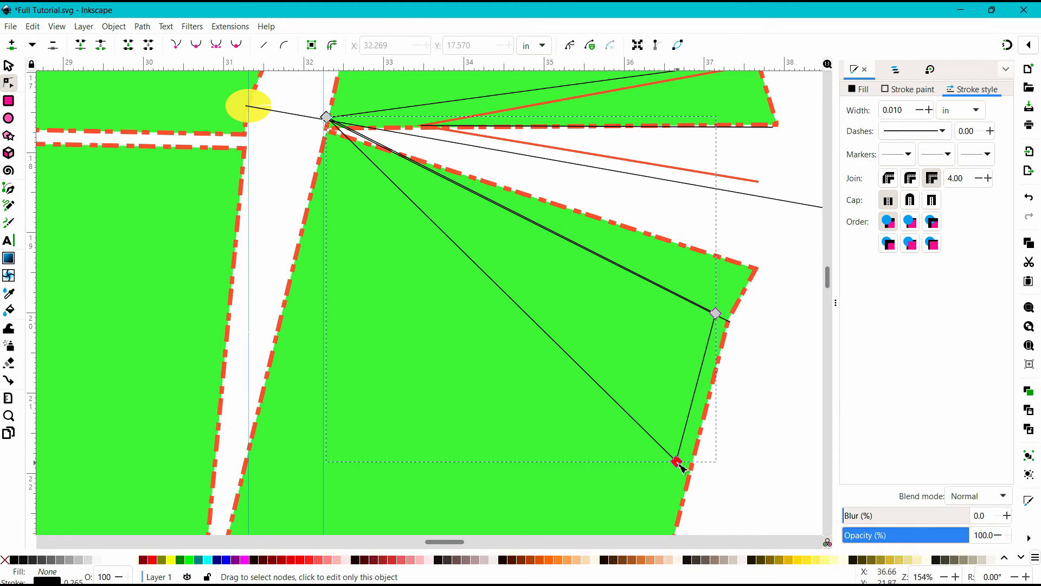
{"action": "left_click_drag", "start_coordinate": [723, 320], "coordinate": [735, 329]}
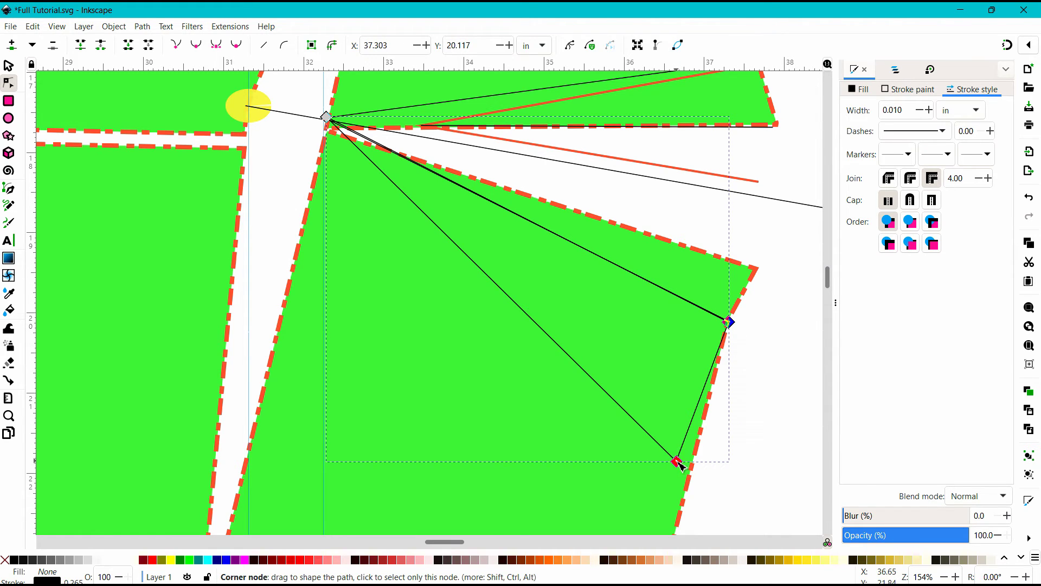
{"action": "left_click_drag", "start_coordinate": [680, 465], "coordinate": [692, 474]}
{"action": "key", "text": "ctrl+z"}
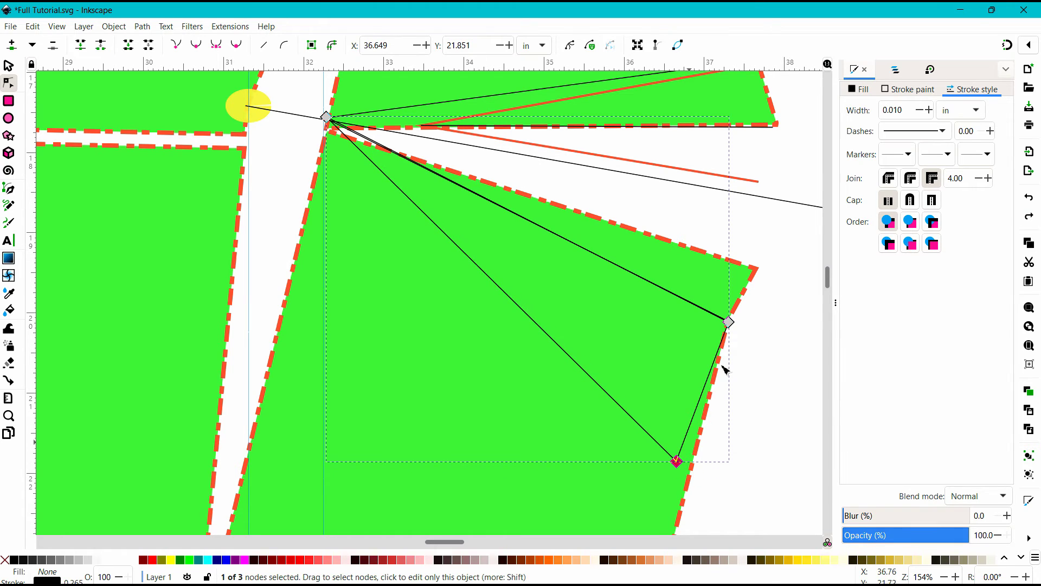
{"action": "left_click", "coordinate": [1007, 45]}
{"action": "left_click_drag", "start_coordinate": [679, 464], "coordinate": [689, 477]}
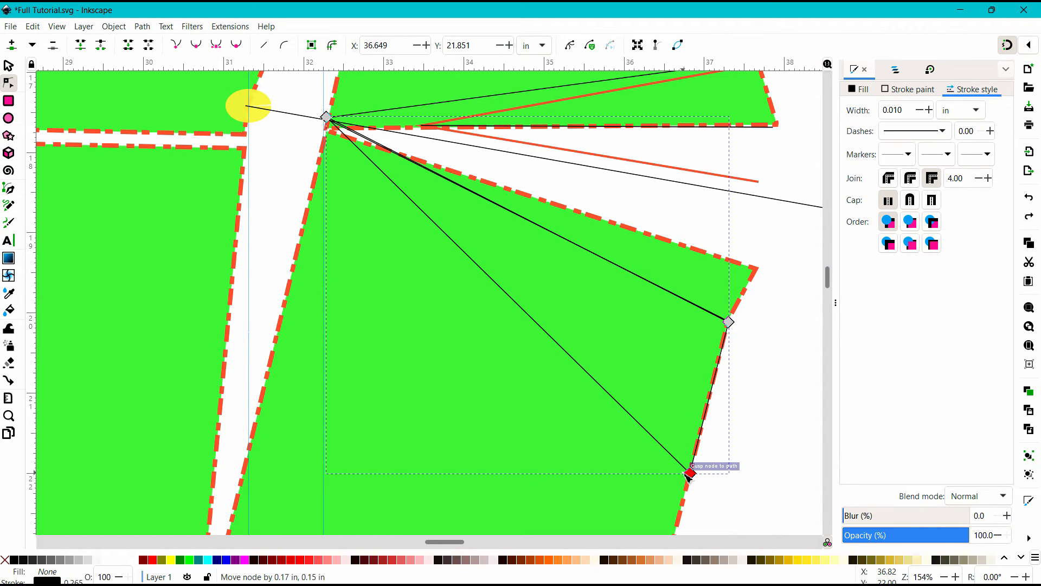
{"action": "key", "text": "s"}
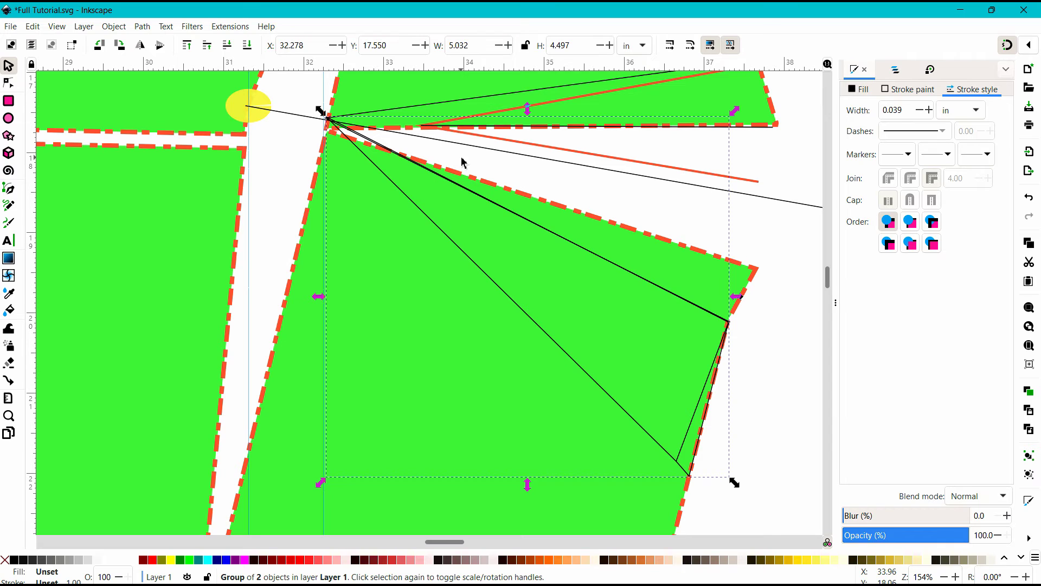
{"action": "left_click", "coordinate": [727, 477]}
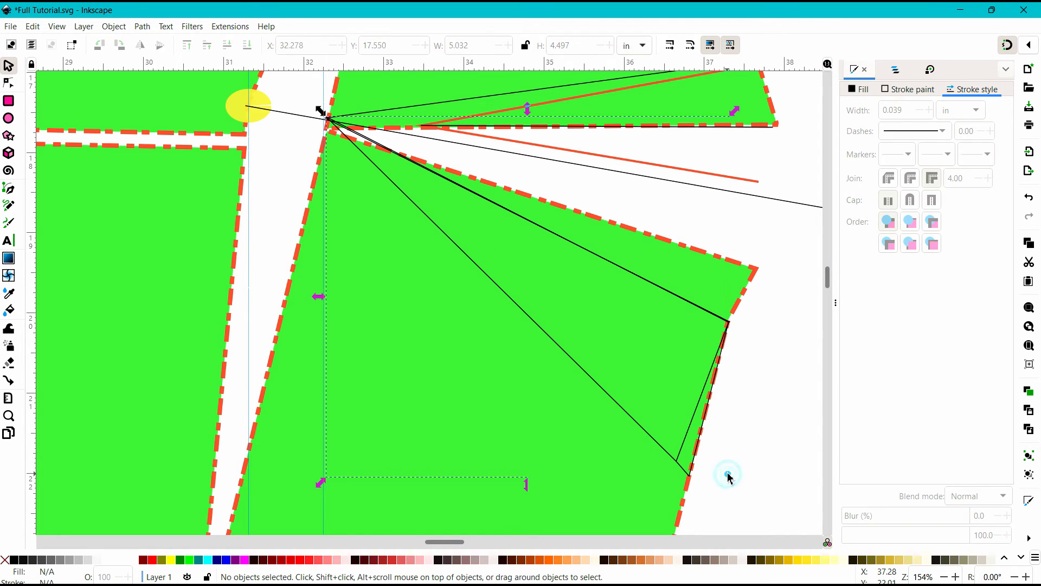
Rotate the grouped triangles counterclockwise about the dart tip until their upper edge lies along the upper dart leg.
{"action": "left_click", "coordinate": [553, 329]}
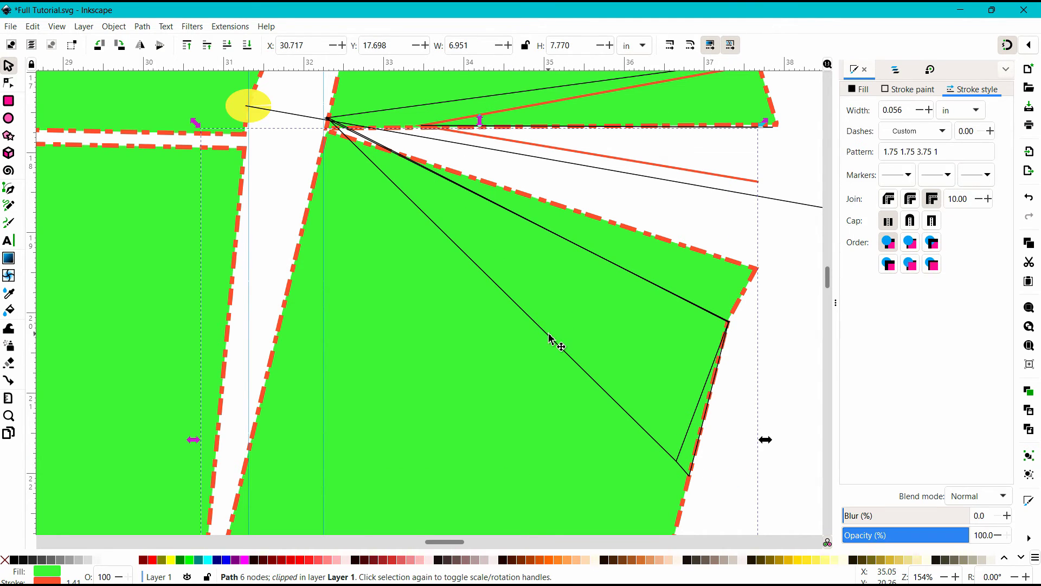
{"action": "left_click", "coordinate": [550, 338]}
{"action": "left_click", "coordinate": [551, 337]}
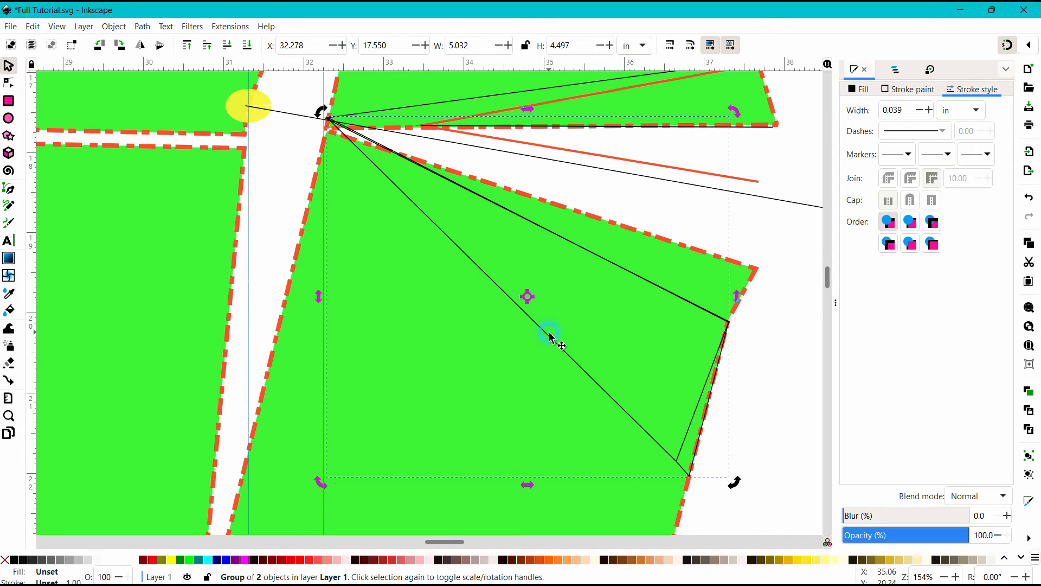
{"action": "left_click_drag", "start_coordinate": [527, 297], "coordinate": [325, 115]}
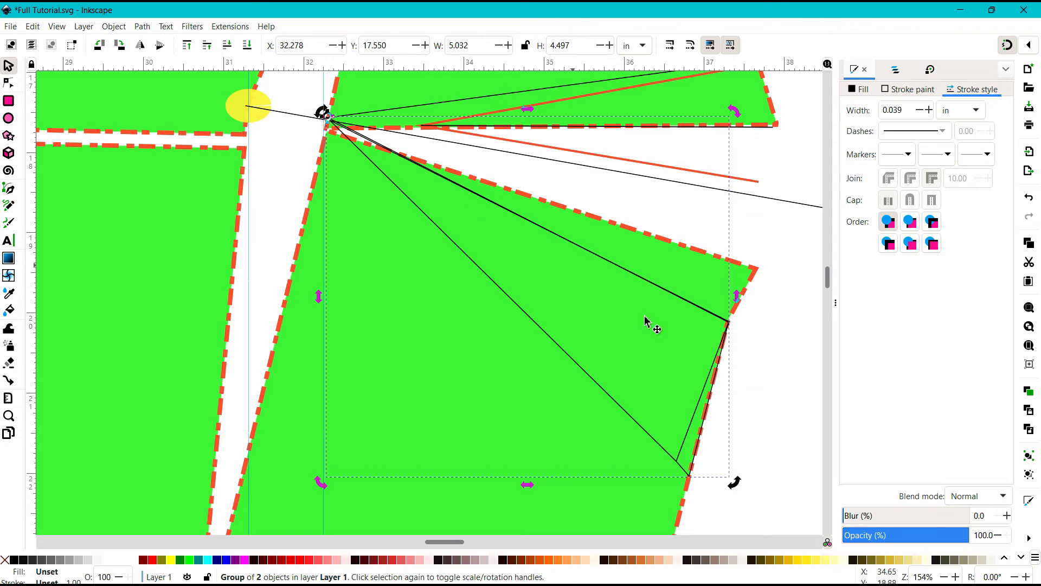
{"action": "left_click_drag", "start_coordinate": [734, 483], "coordinate": [823, 239]}
{"action": "scroll", "coordinate": [806, 274], "scroll_direction": "down", "scroll_amount": 1}
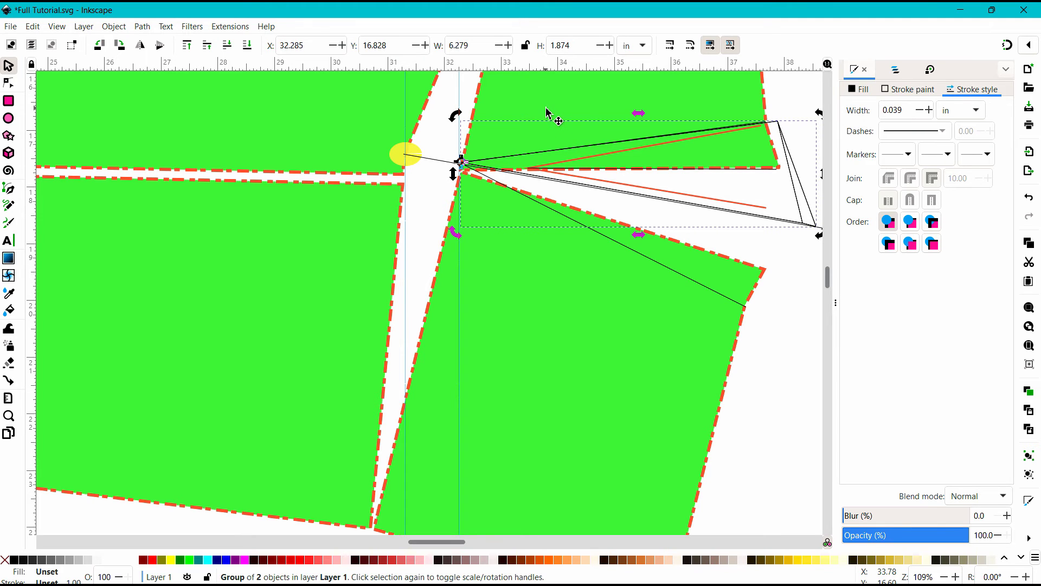
Flip the duplicate of the grouped triangles vertically and rotate it clockwise about the dart tip until its lower edge follows the lower dart leg.
{"action": "left_click", "coordinate": [162, 48]}
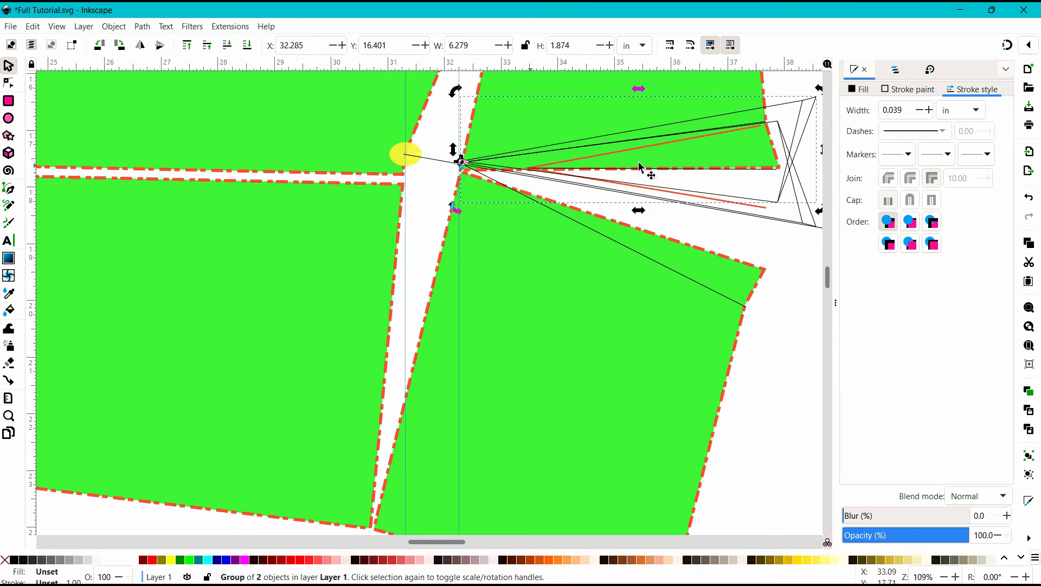
{"action": "left_click", "coordinate": [723, 174]}
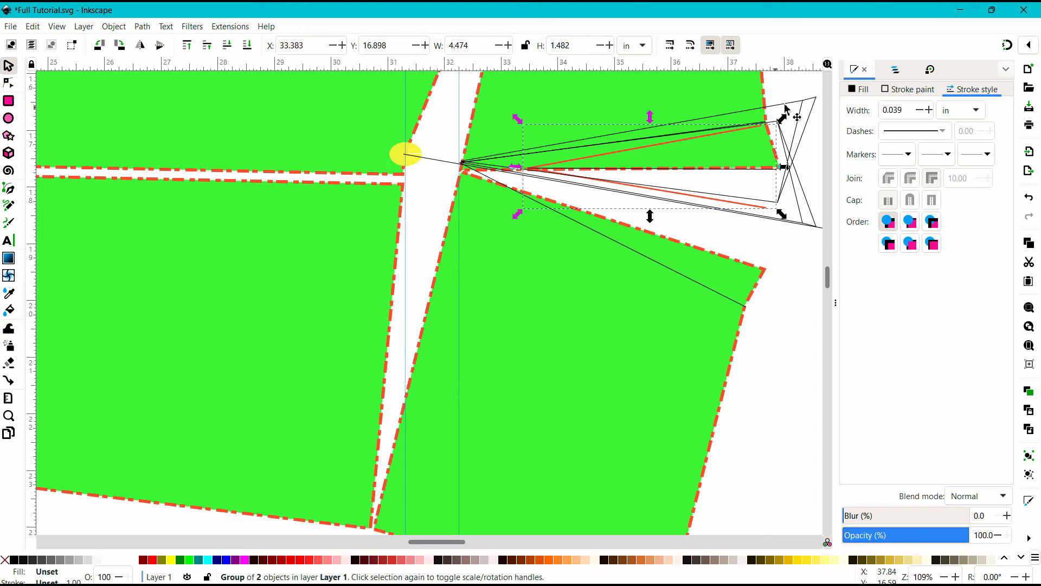
{"action": "left_click", "coordinate": [805, 106]}
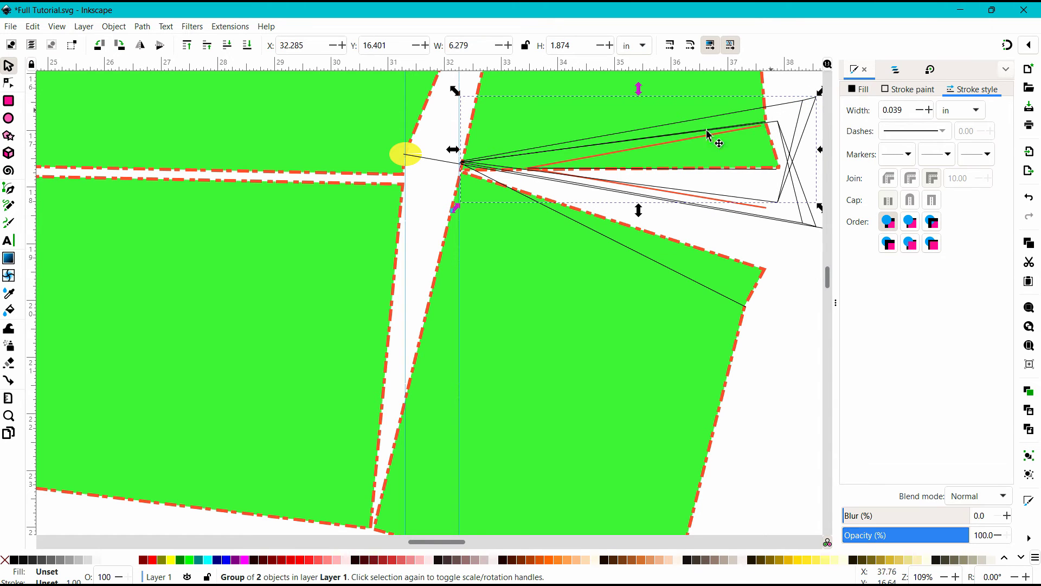
{"action": "left_click", "coordinate": [810, 110]}
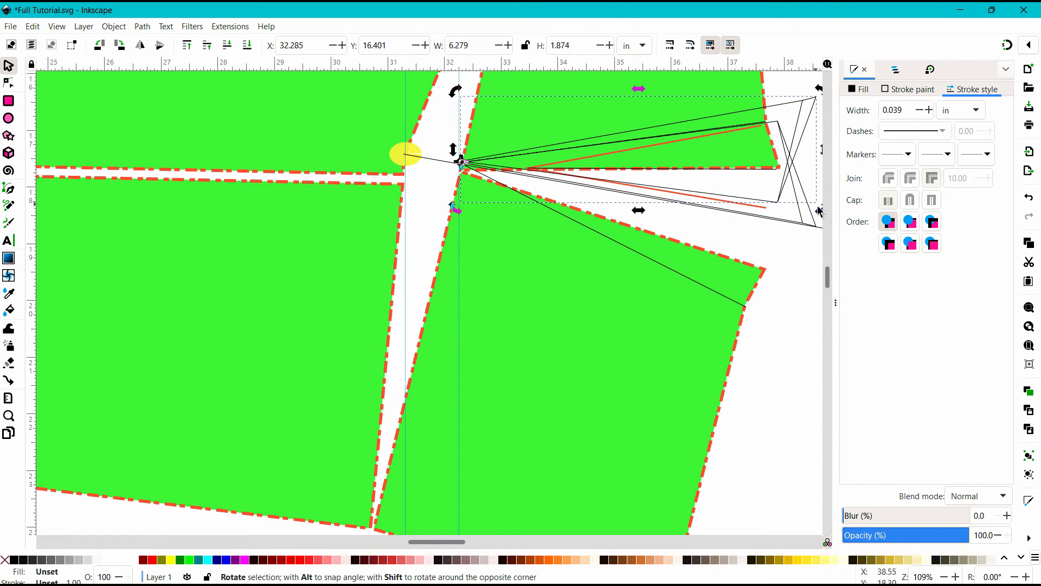
{"action": "left_click_drag", "start_coordinate": [820, 209], "coordinate": [794, 342]}
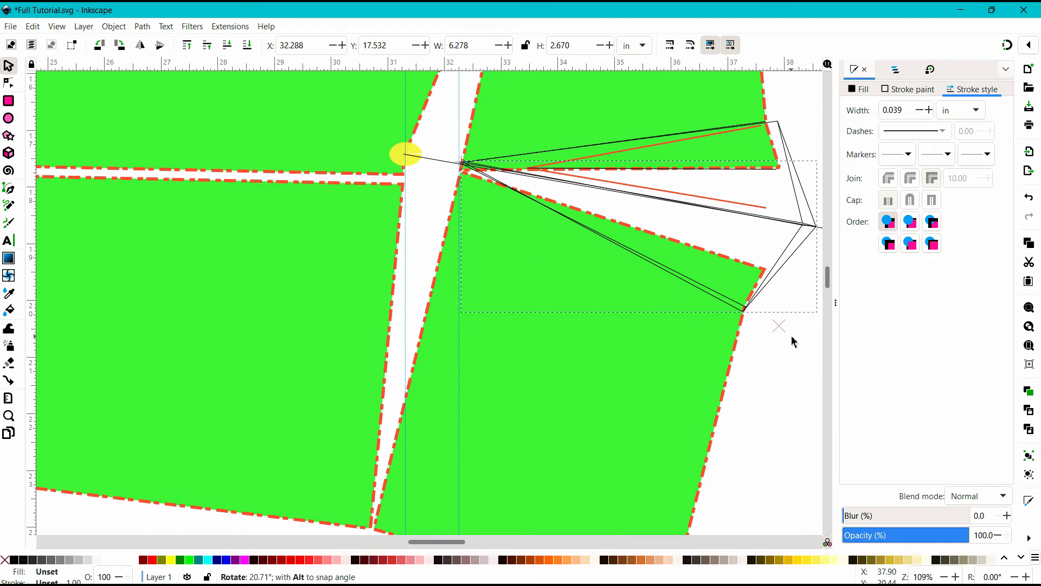
{"action": "left_click_drag", "start_coordinate": [794, 341], "coordinate": [791, 340]}
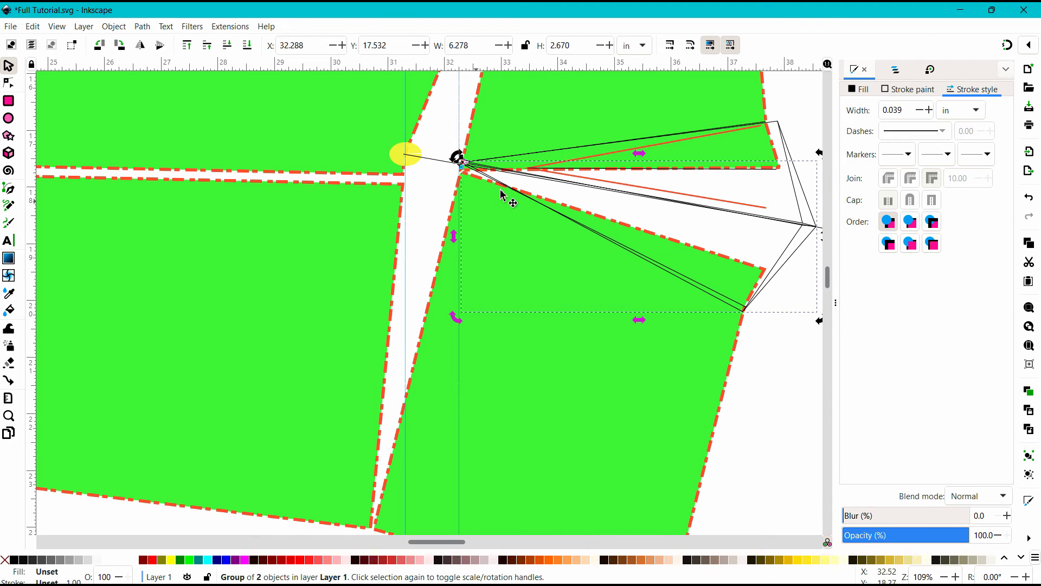
{"action": "scroll", "coordinate": [518, 221], "scroll_direction": "down", "scroll_amount": 2}
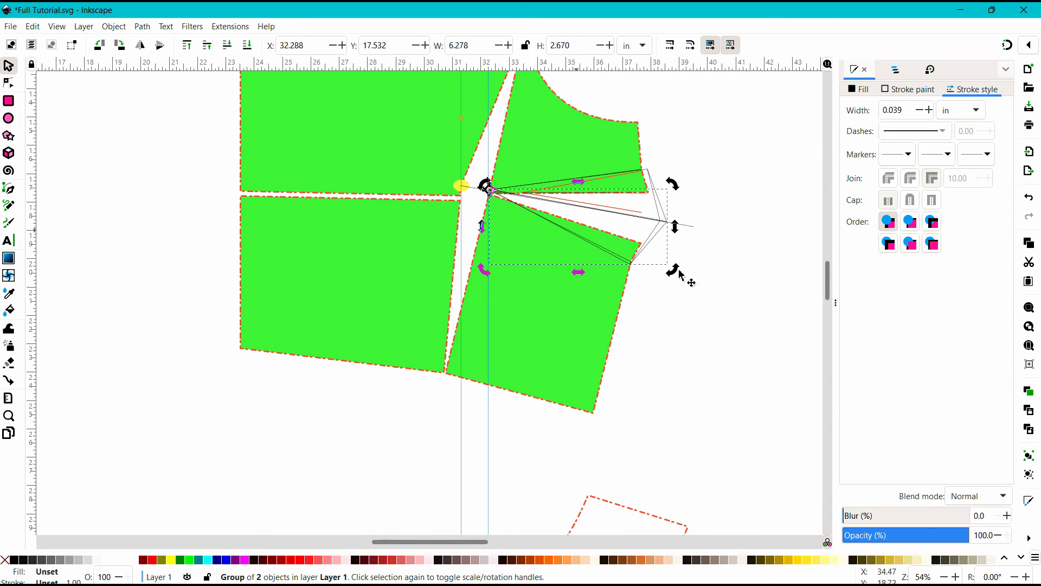
{"action": "left_click", "coordinate": [713, 321]}
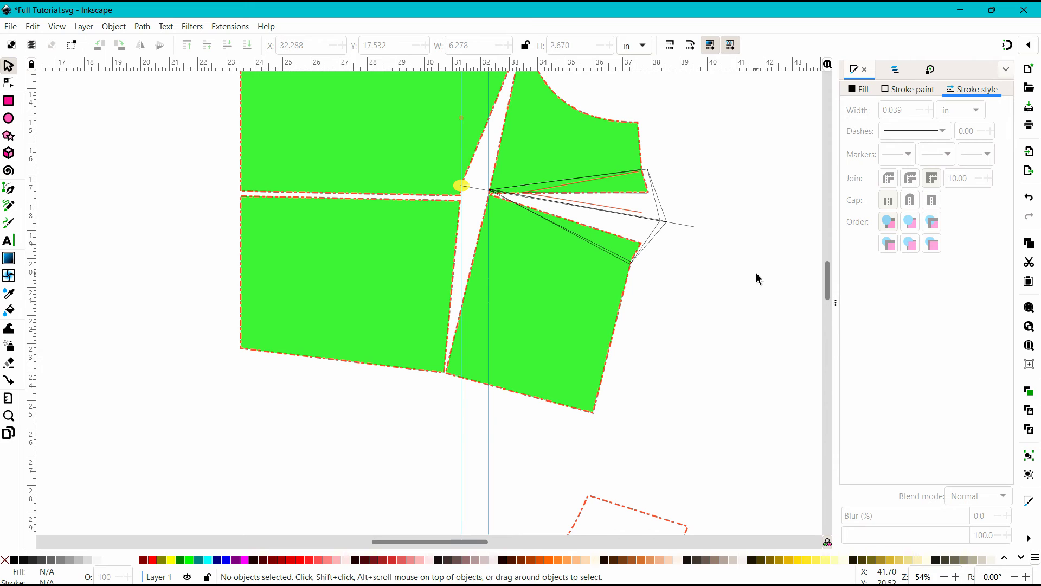
Lay the spare dashed bodice outline over the adjusted panels, aligned at the centre front, and open its path for node editing.
{"action": "scroll", "coordinate": [689, 301], "scroll_direction": "up", "scroll_amount": 8}
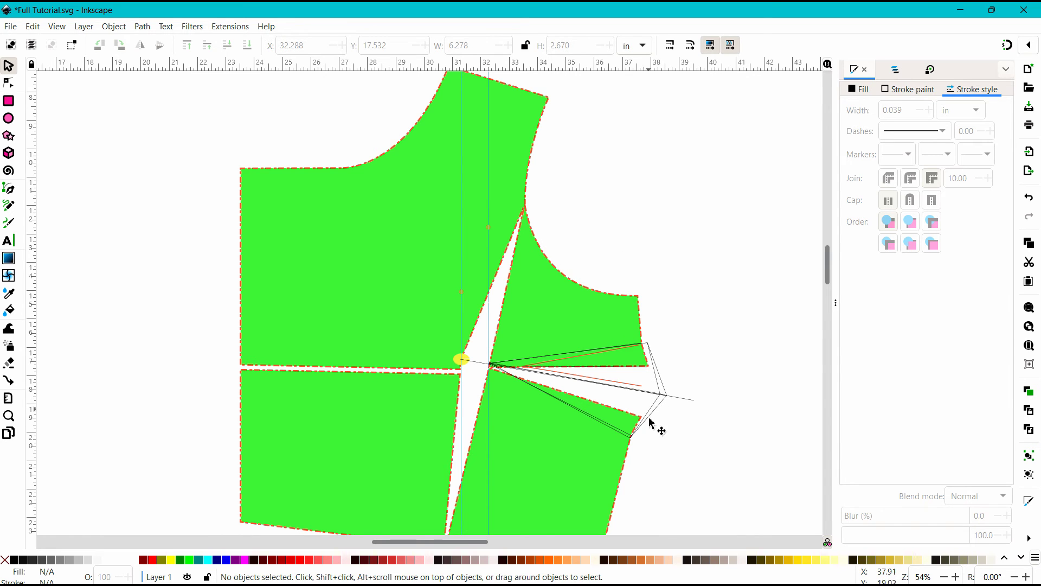
{"action": "left_click", "coordinate": [482, 329]}
{"action": "key", "text": "3"}
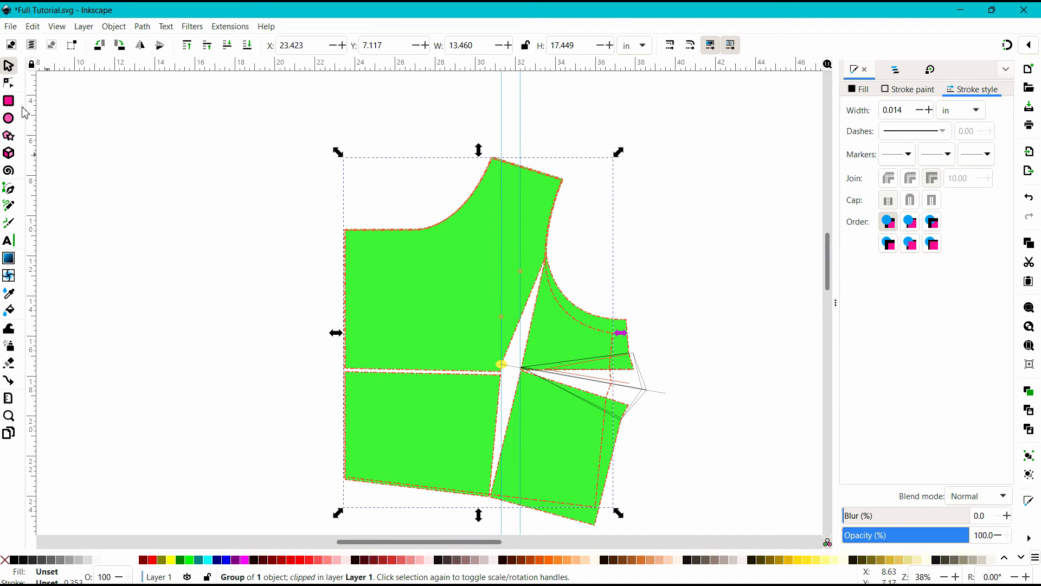
{"action": "left_click", "coordinate": [10, 84]}
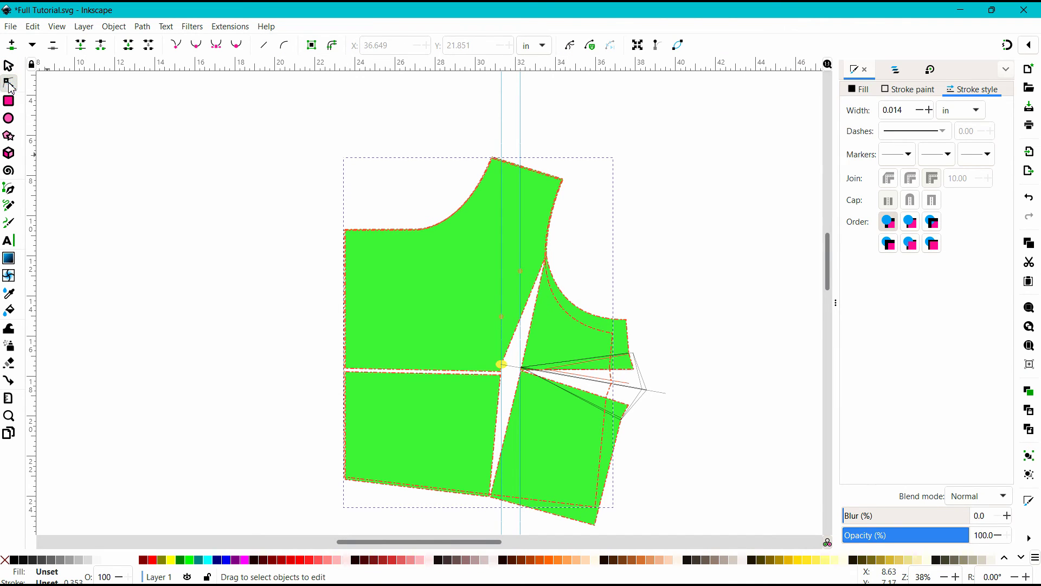
{"action": "left_click", "coordinate": [609, 333]}
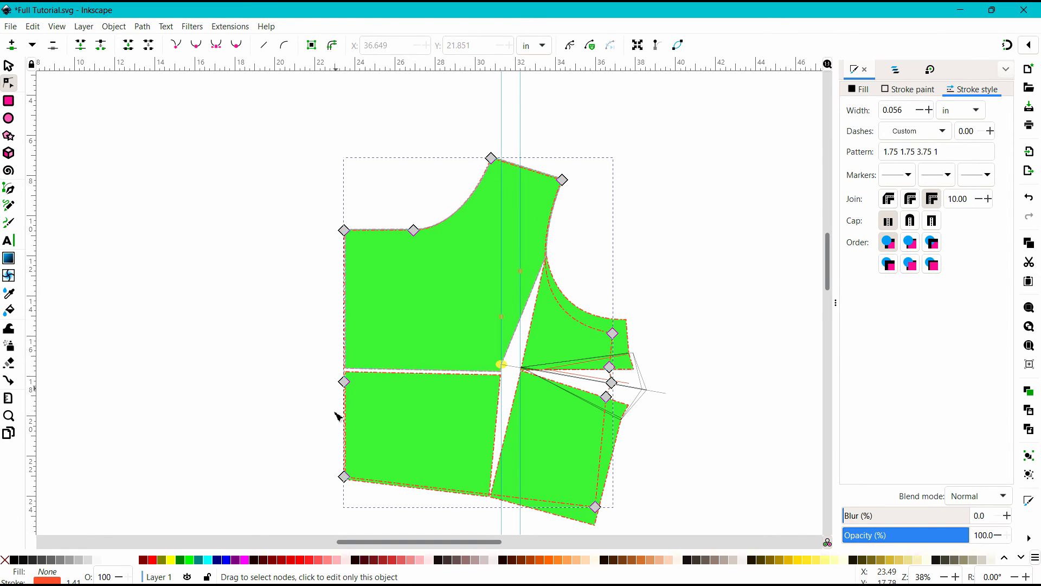
Move the outline's hem corner nodes onto the lower panels' outer corners and add a smooth hem node where the two panels meet.
{"action": "left_click_drag", "start_coordinate": [346, 477], "coordinate": [349, 482]}
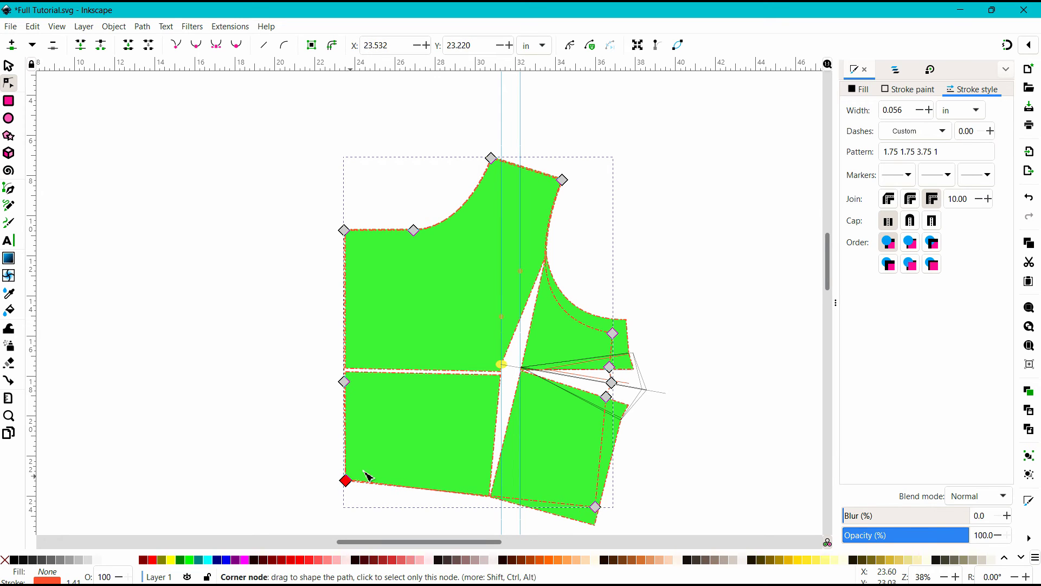
{"action": "left_click_drag", "start_coordinate": [596, 509], "coordinate": [597, 531]}
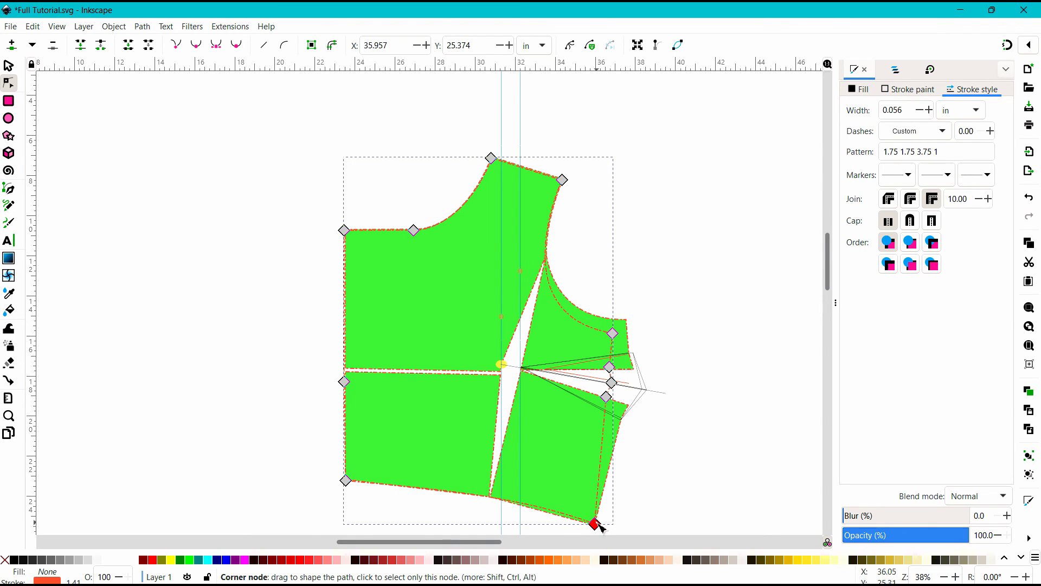
{"action": "left_click_drag", "start_coordinate": [599, 528], "coordinate": [599, 530]}
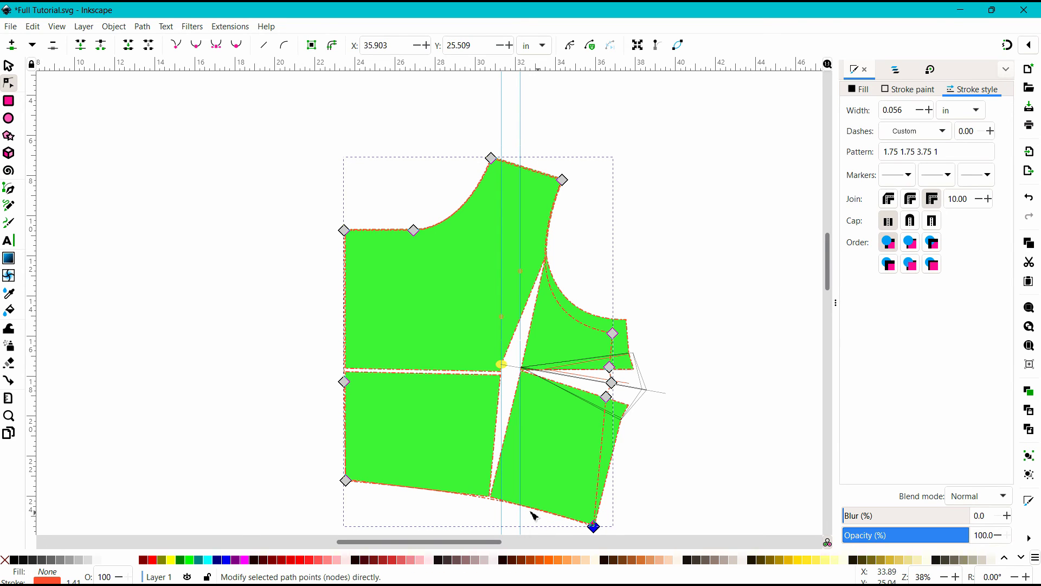
{"action": "left_click", "coordinate": [491, 499]}
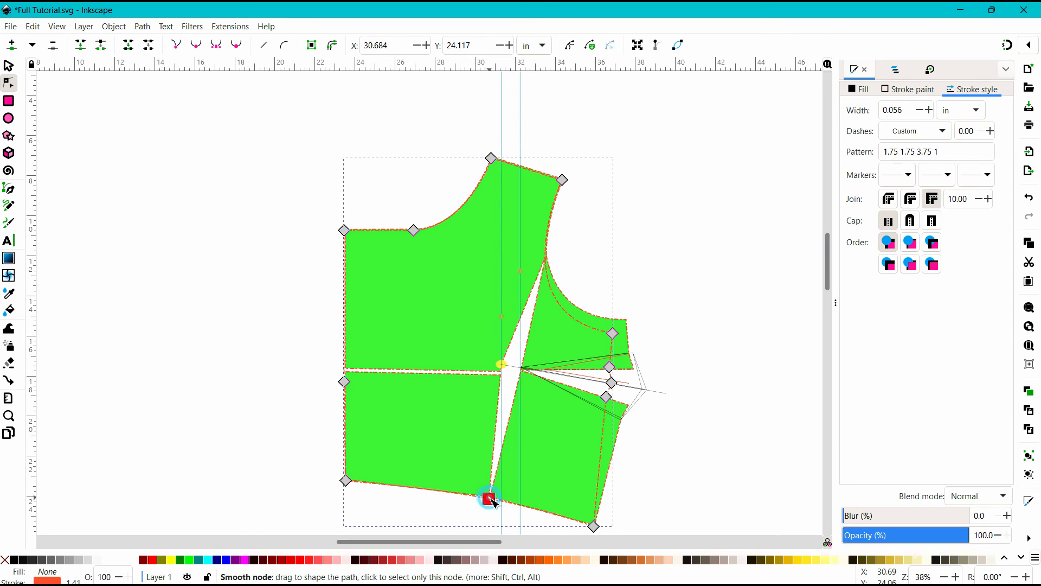
{"action": "left_click_drag", "start_coordinate": [491, 503], "coordinate": [494, 502]}
Move the outline's side-seam, dart and underarm nodes onto the adjusted panels and dart triangles, and reshape the armhole curve to match.
{"action": "left_click", "coordinate": [607, 398]}
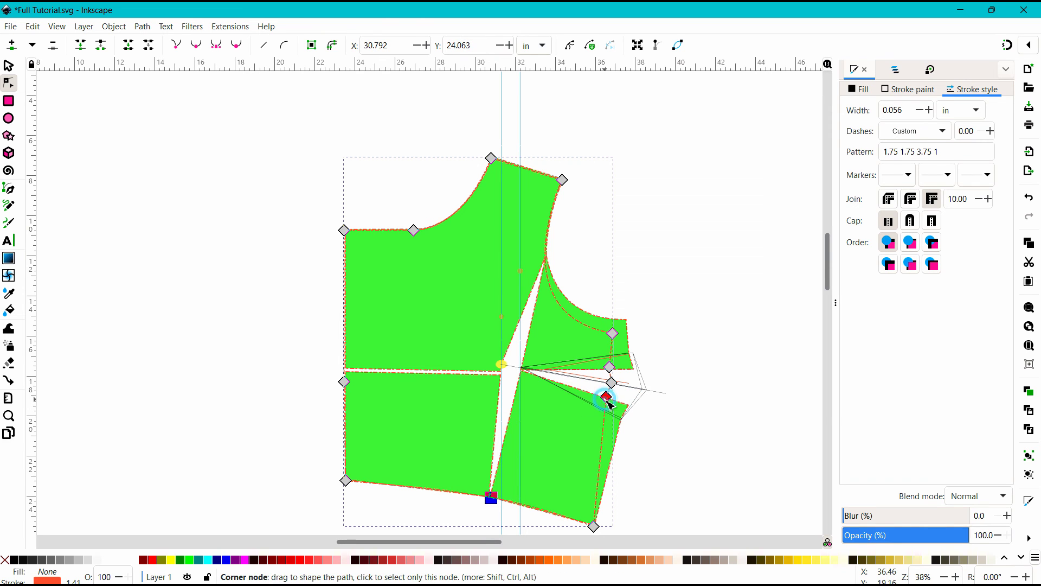
{"action": "left_click_drag", "start_coordinate": [609, 403], "coordinate": [624, 428]}
{"action": "left_click_drag", "start_coordinate": [615, 385], "coordinate": [626, 324]}
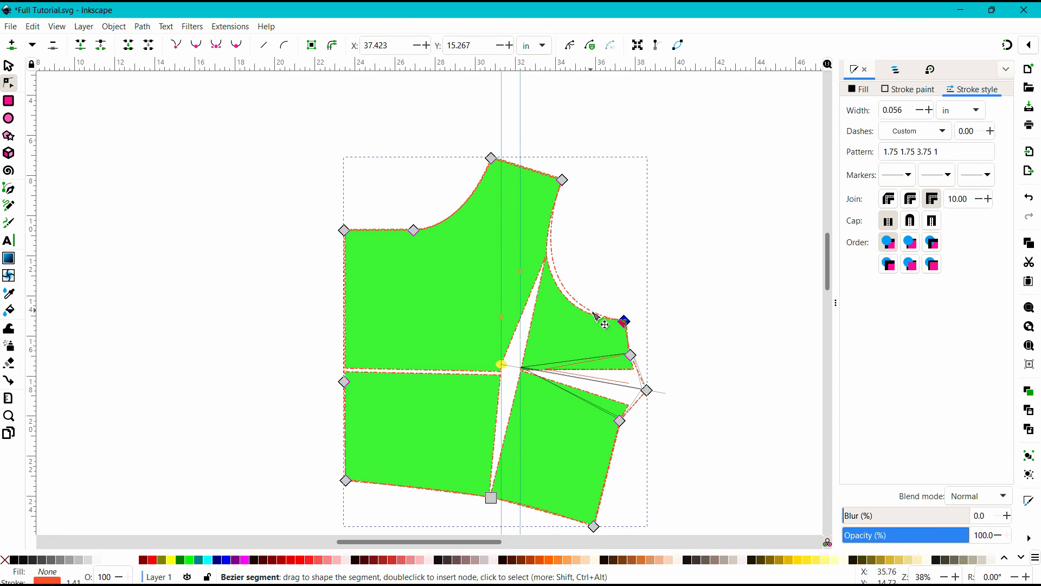
{"action": "left_click_drag", "start_coordinate": [604, 325], "coordinate": [601, 325]}
{"action": "key", "text": "Page_Up"}
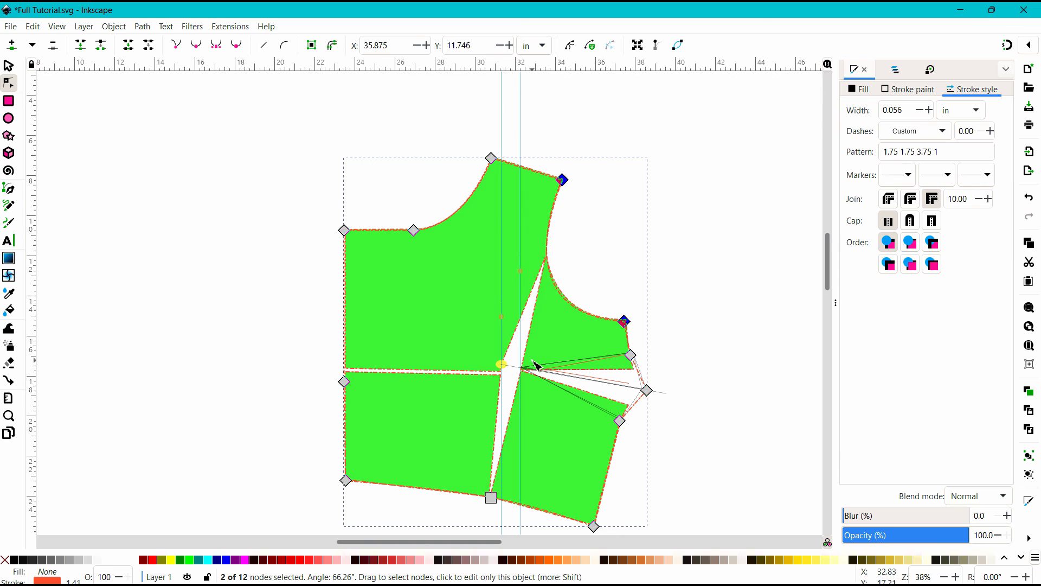
Delete the four green bodice panels, keeping the reshaped dashed outline and the dart construction.
{"action": "key", "text": "s"}
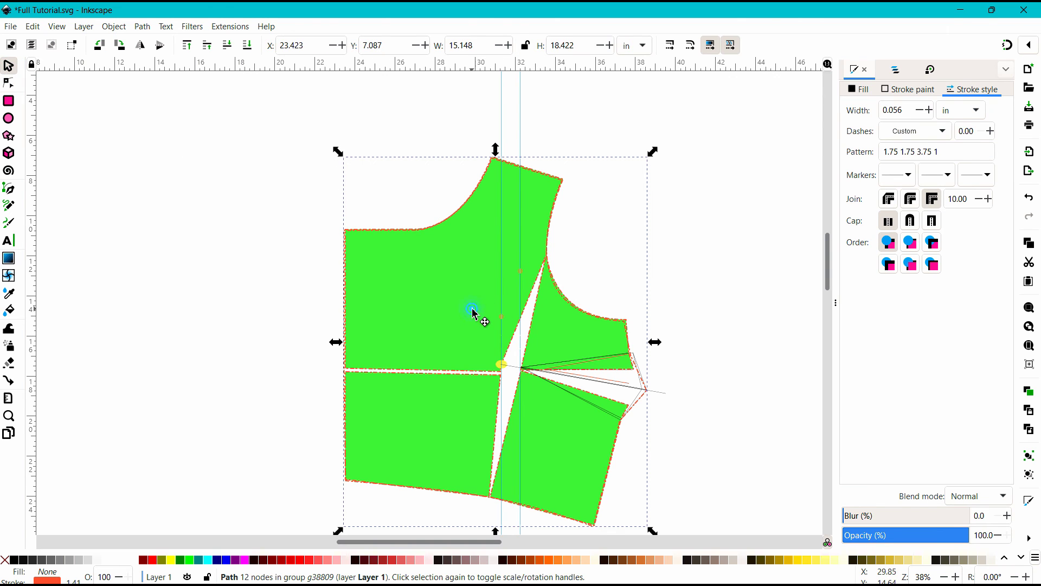
{"action": "left_click", "coordinate": [473, 312]}
{"action": "key", "text": "Delete"}
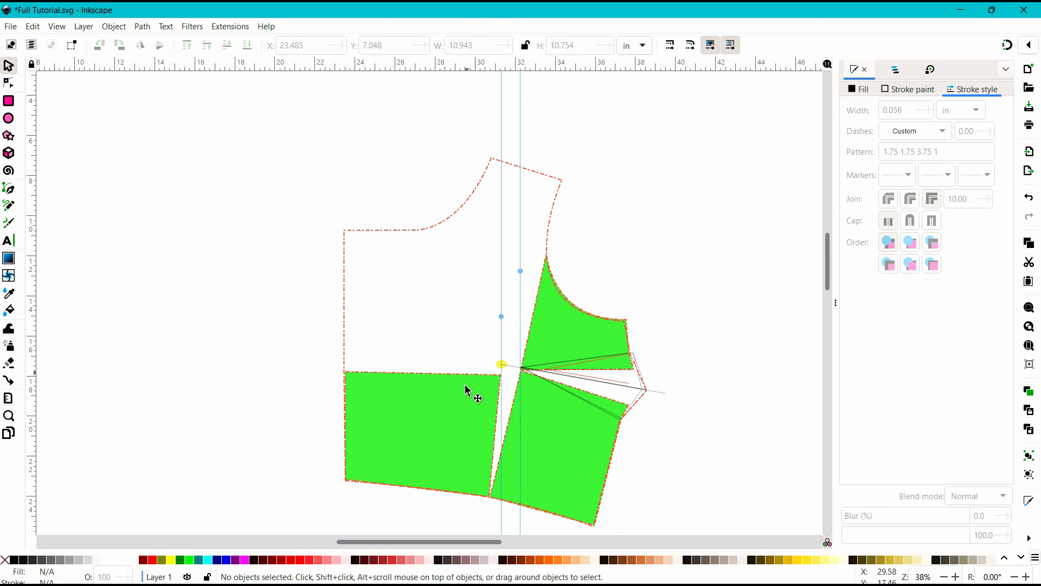
{"action": "left_click", "coordinate": [461, 412]}
{"action": "key", "text": "Delete"}
{"action": "left_click", "coordinate": [564, 420]}
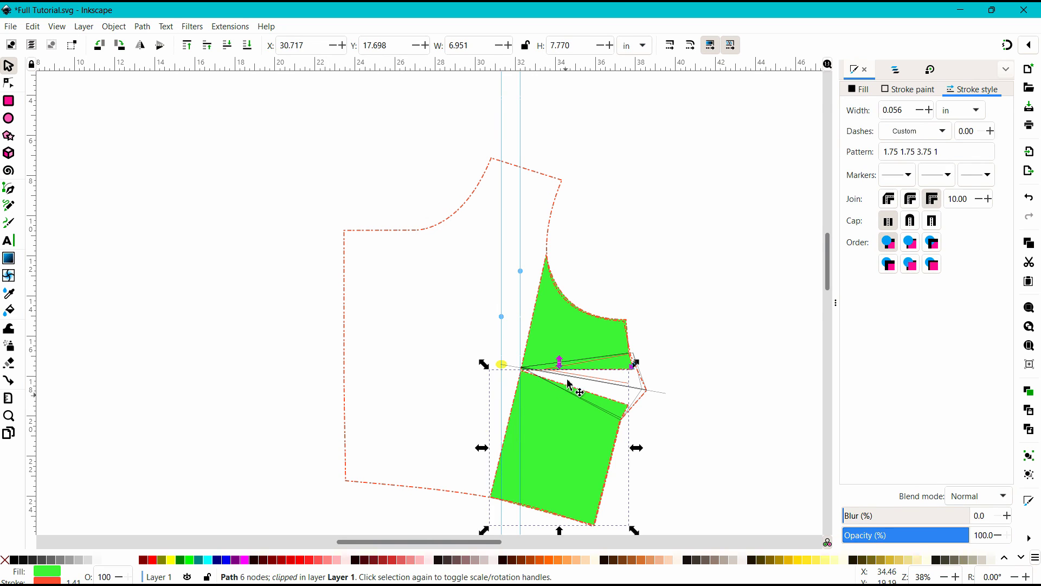
{"action": "key", "text": "Delete"}
{"action": "left_click", "coordinate": [567, 349]}
{"action": "key", "text": "Delete"}
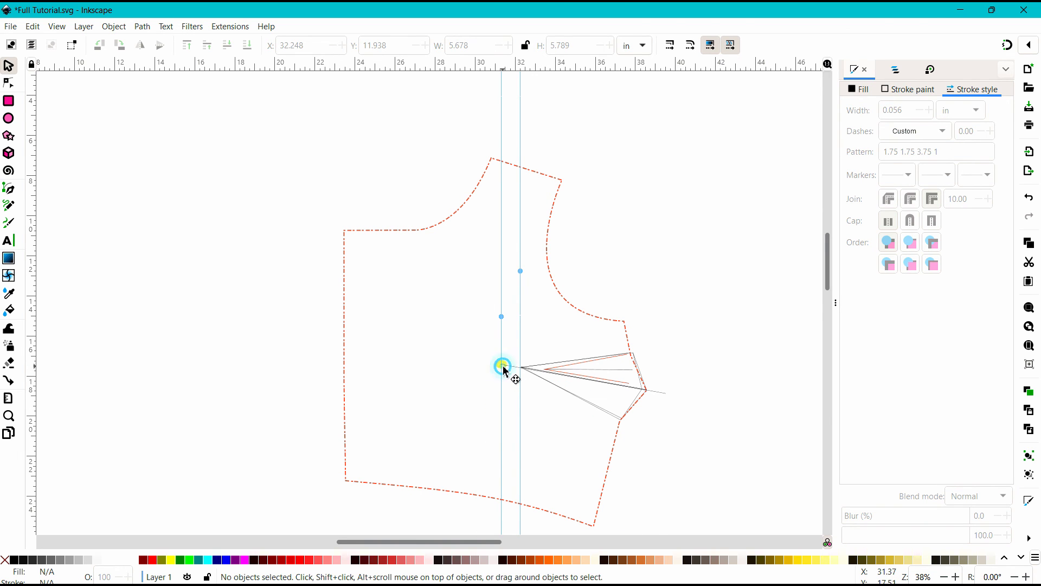
Delete the dart's extended centre line, the yellow bust-point circle and the group containing the old red dart legs.
{"action": "left_click", "coordinate": [504, 369]}
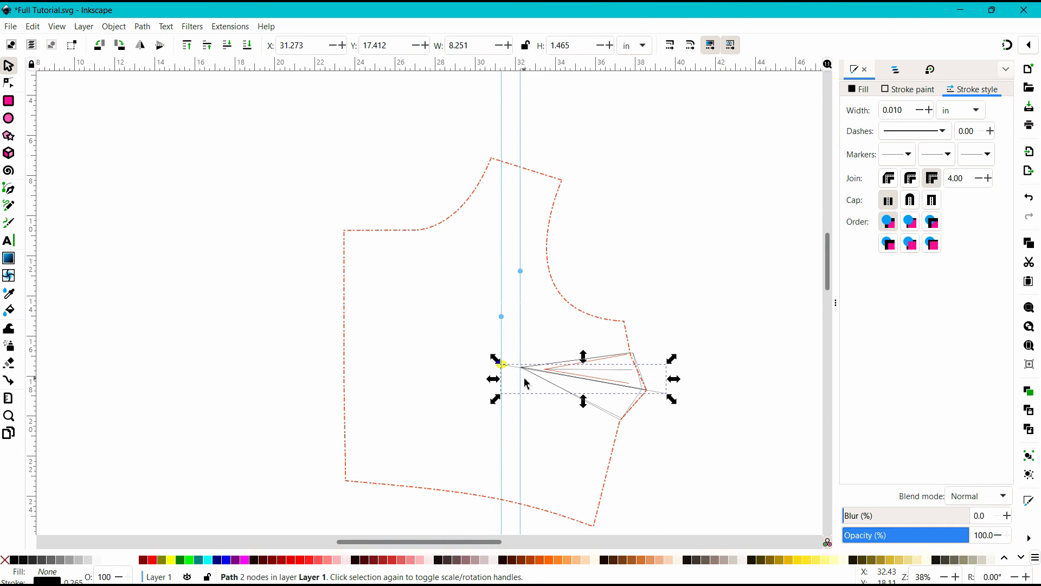
{"action": "left_click", "coordinate": [525, 382]}
{"action": "left_click", "coordinate": [514, 373]}
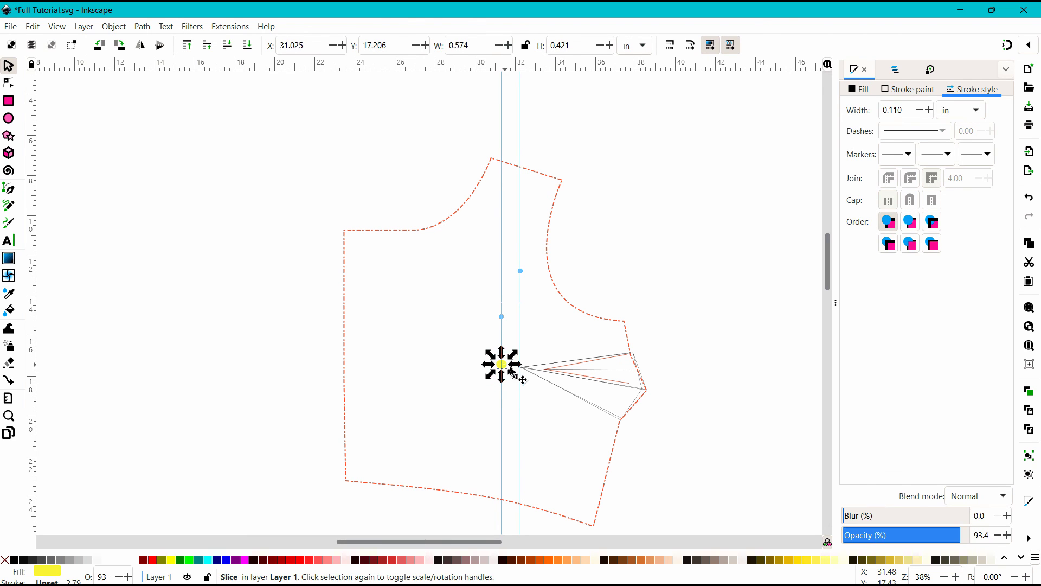
{"action": "key", "text": "Escape"}
{"action": "left_click", "coordinate": [575, 375]}
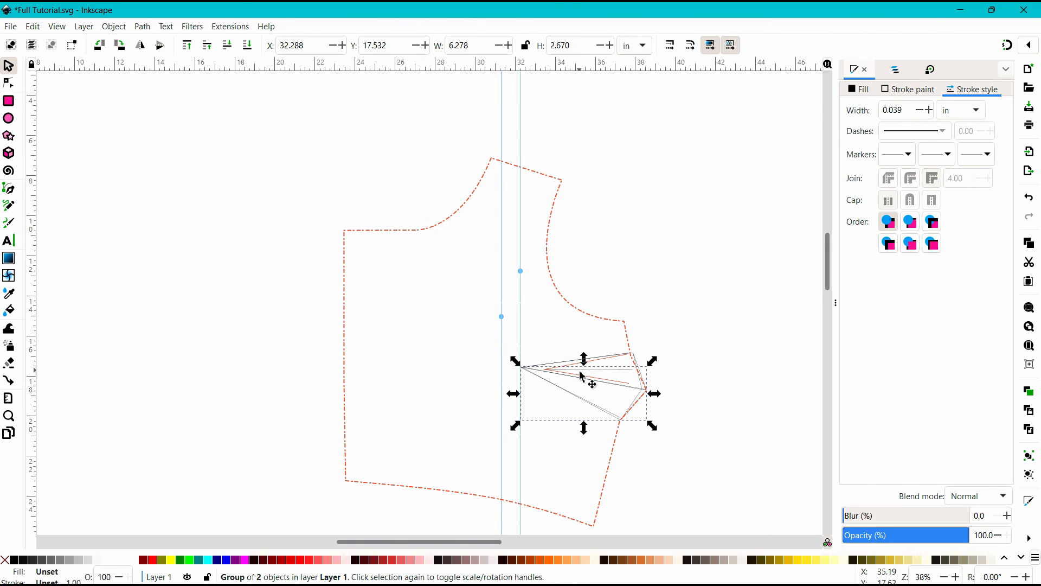
{"action": "key", "text": "Escape"}
{"action": "left_click", "coordinate": [562, 374]}
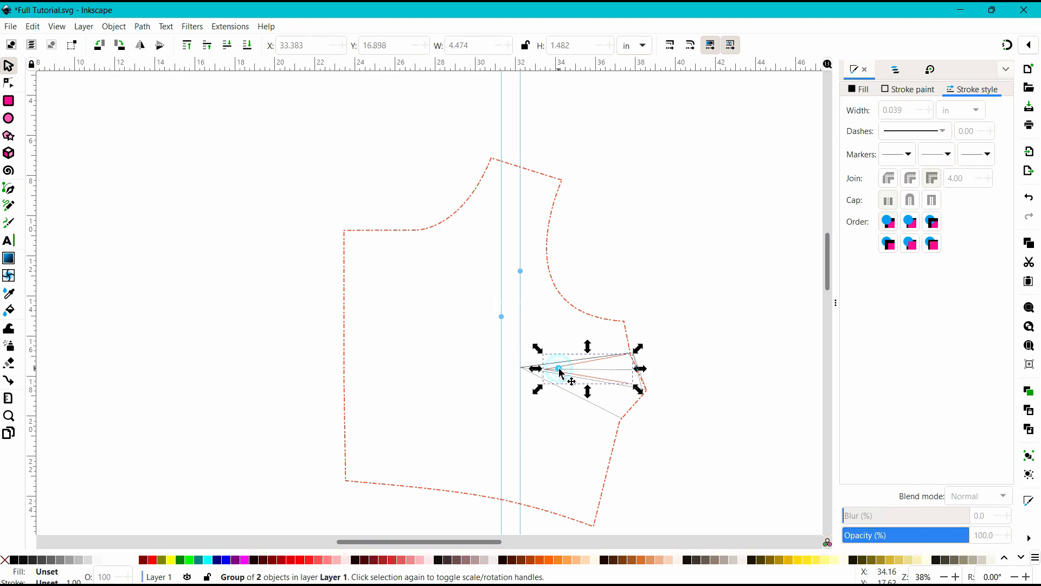
{"action": "key", "text": "Delete"}
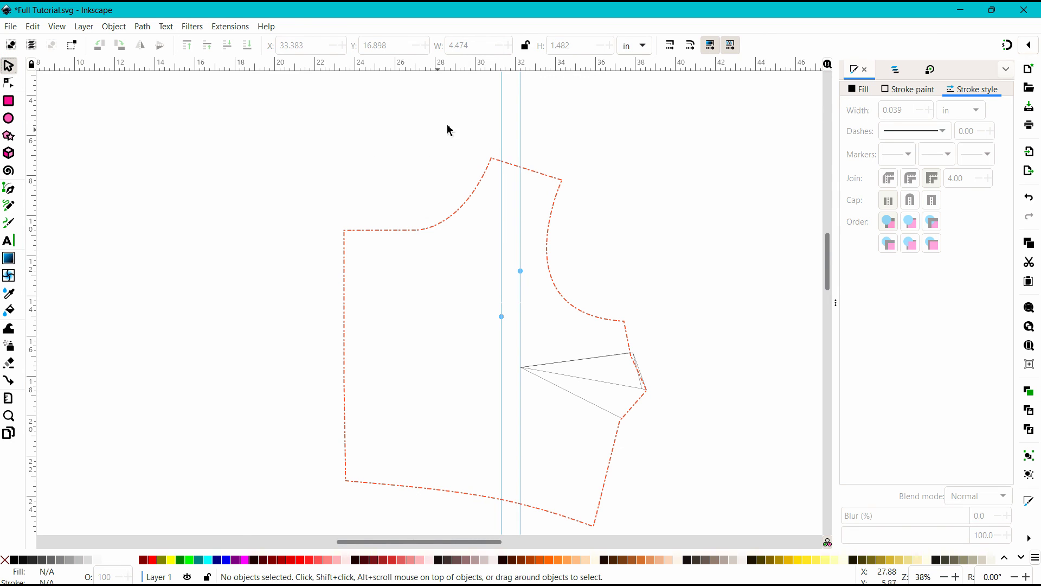
Move the two vertical guides clear of the bodice, one to each side of it.
{"action": "left_click_drag", "start_coordinate": [502, 116], "coordinate": [75, 146]}
{"action": "left_click_drag", "start_coordinate": [518, 123], "coordinate": [732, 129]}
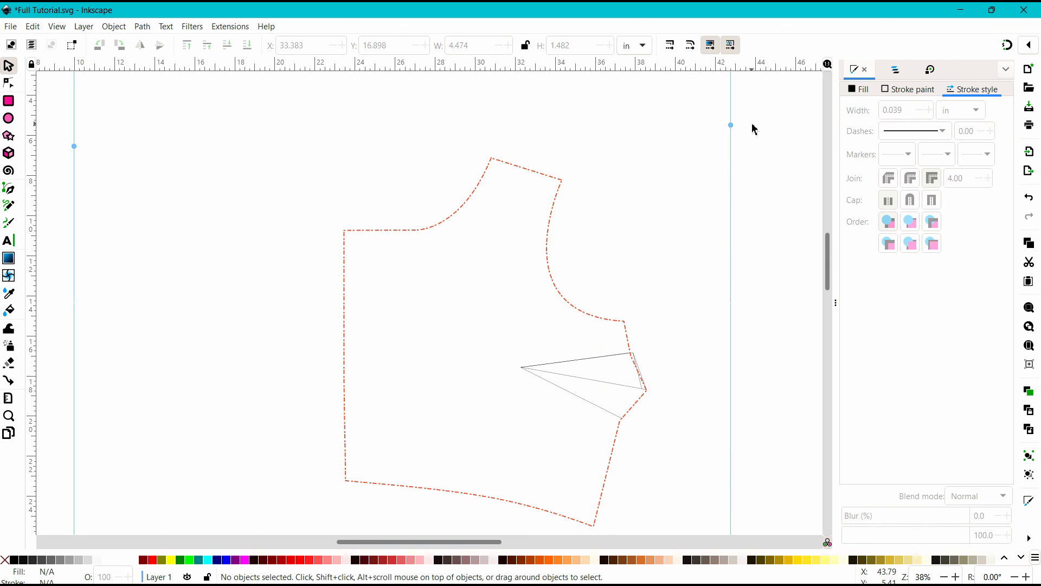